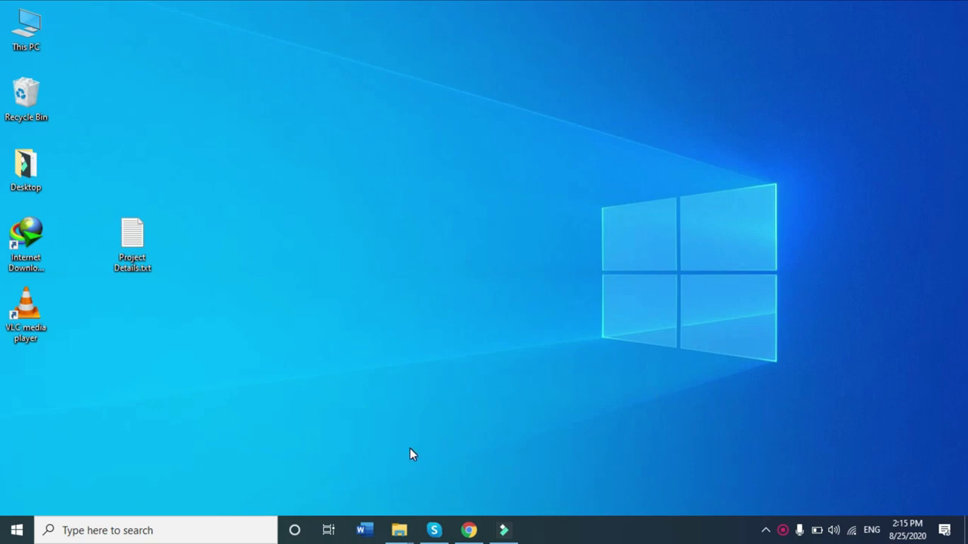
Launch Word and open Thesis.docx from the Recent list
left_click(365, 529)
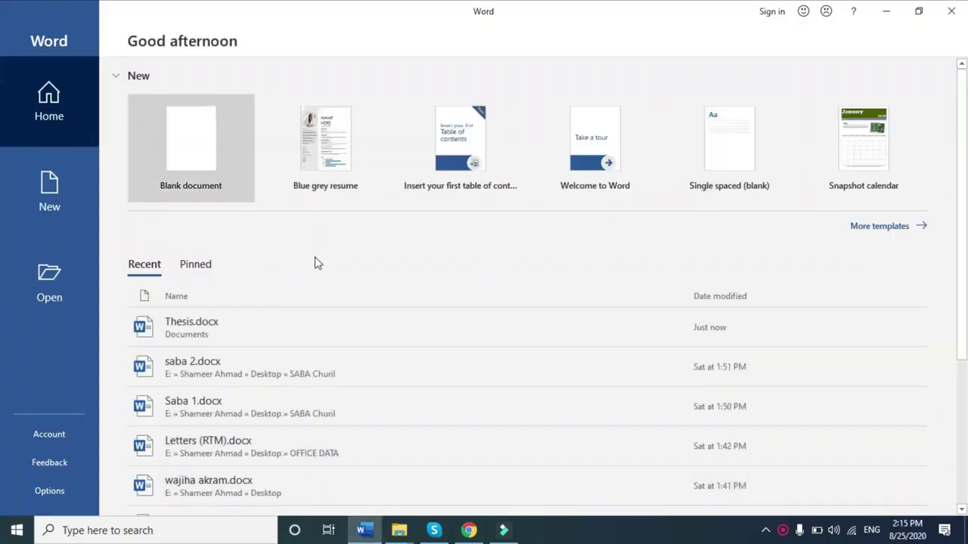
left_click(279, 330)
type("T")
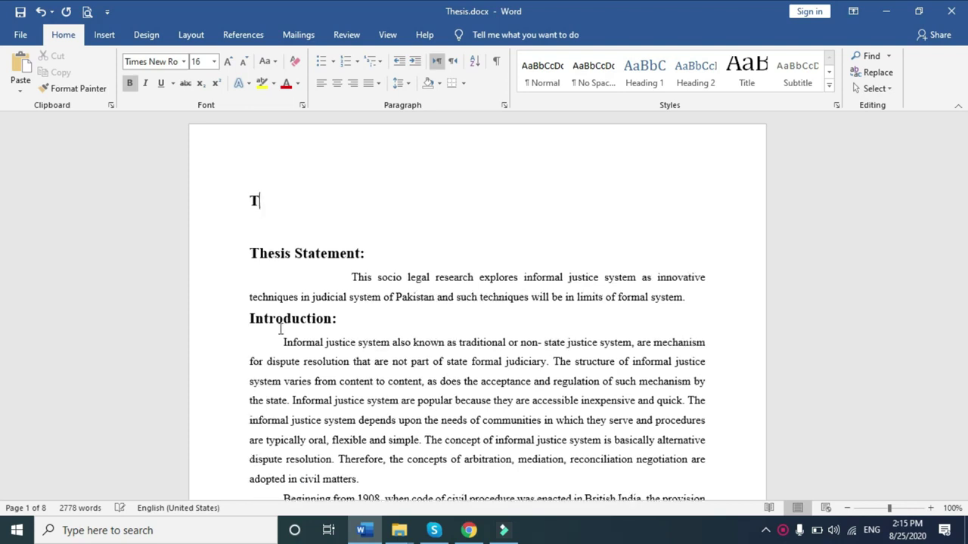
Type the 'Text Effect' title at the top of the page, leaving the Text Effects gallery unapplied
type("ext Effect")
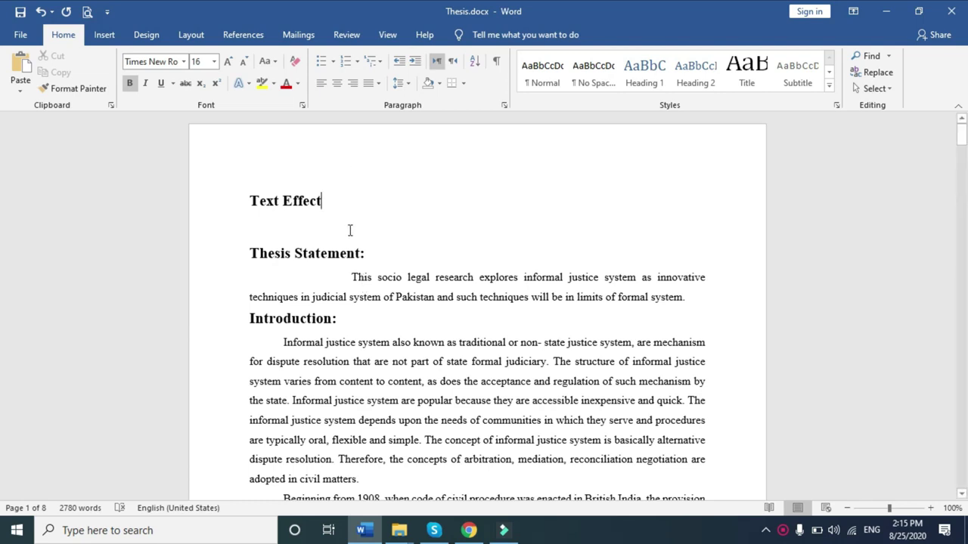
left_click(239, 84)
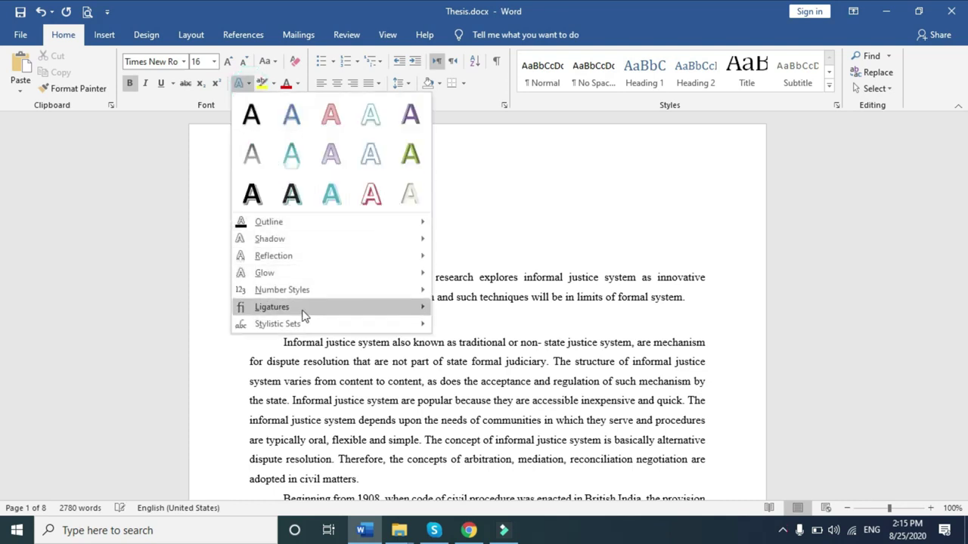
left_click(504, 212)
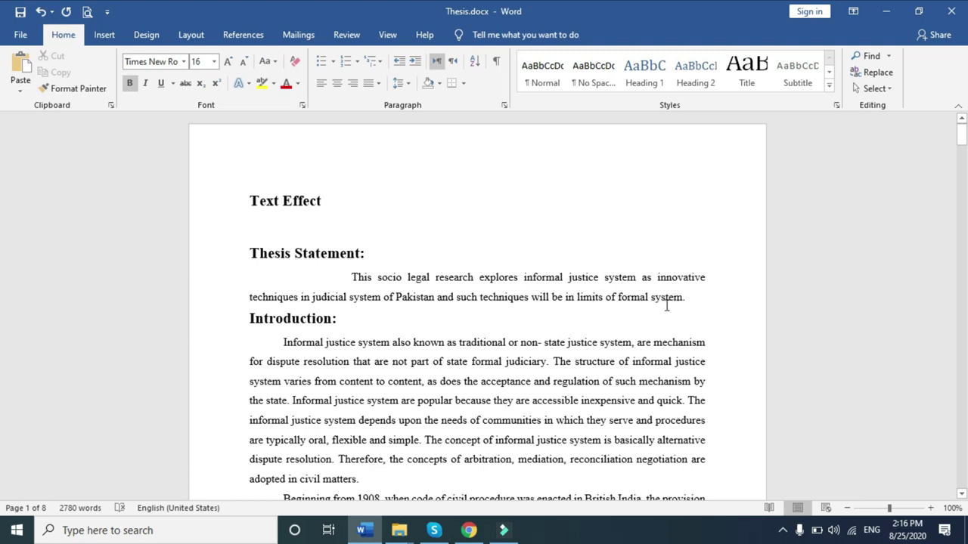
Select the whole 'Introduction:' line and right-align it
left_click(330, 318)
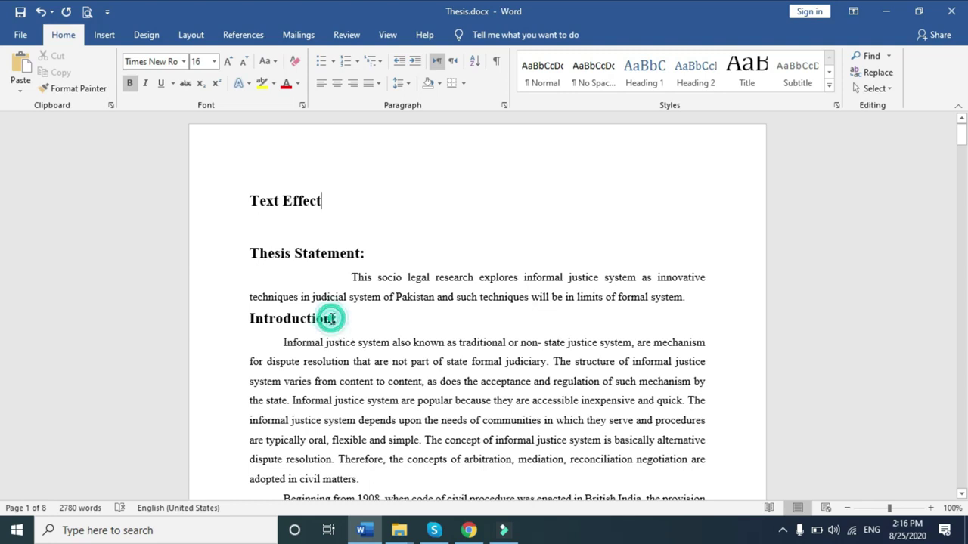
left_click_drag(306, 316, 246, 318)
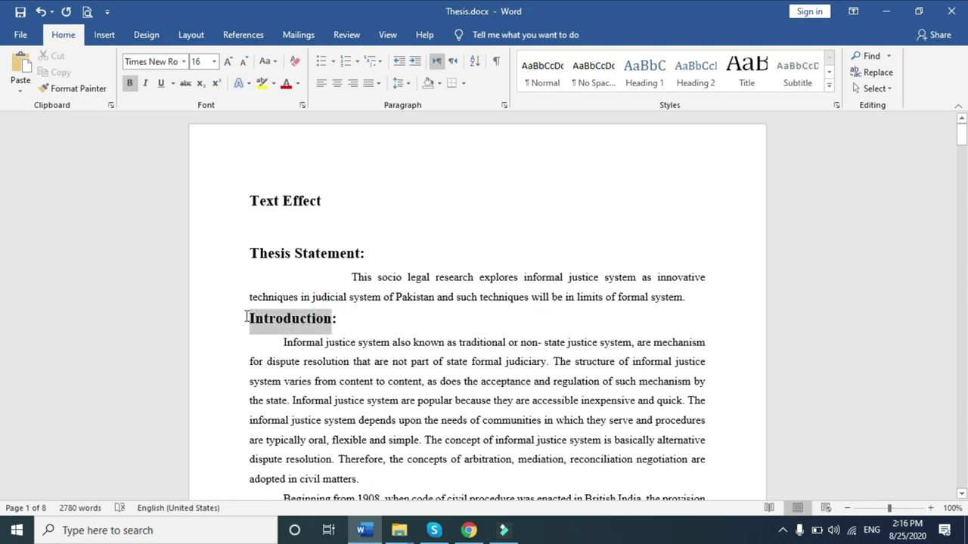
left_click_drag(349, 318, 236, 318)
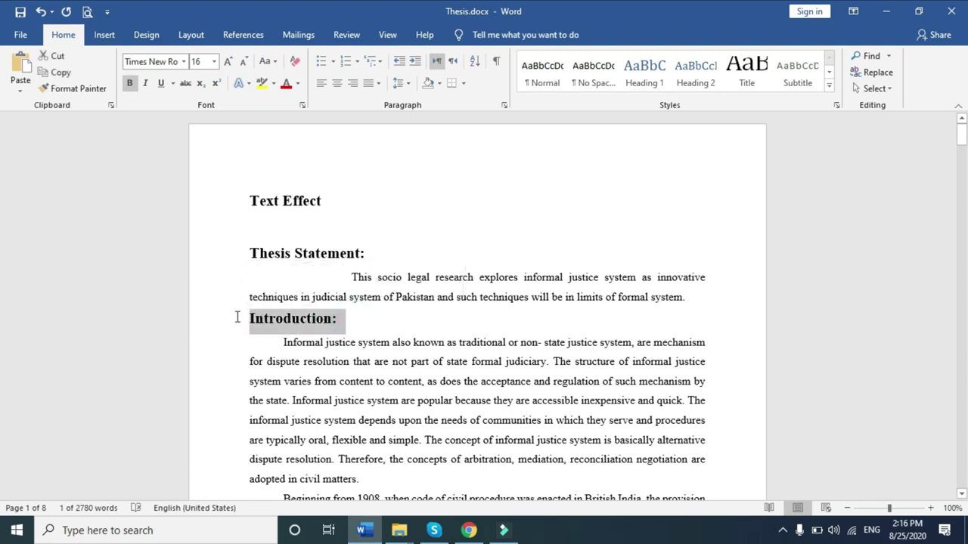
left_click(249, 84)
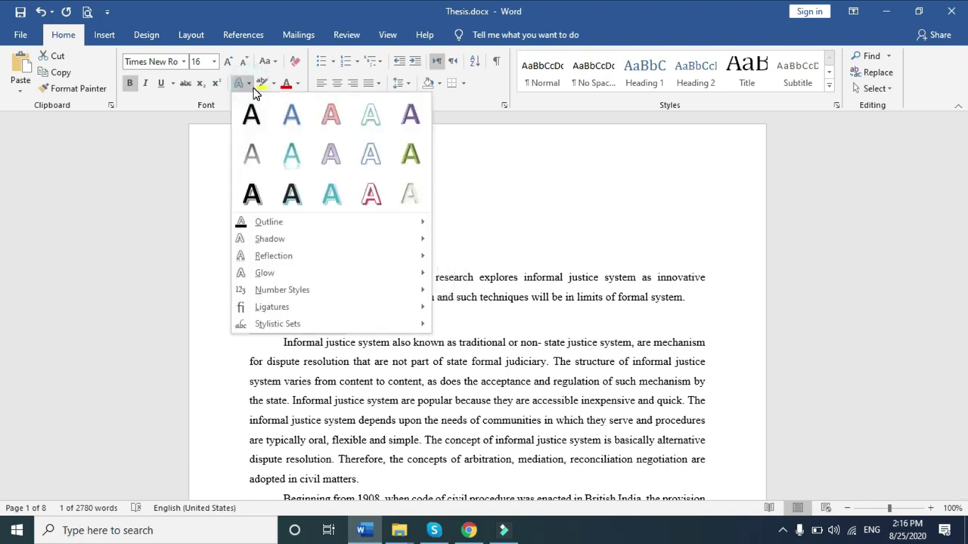
left_click(561, 277)
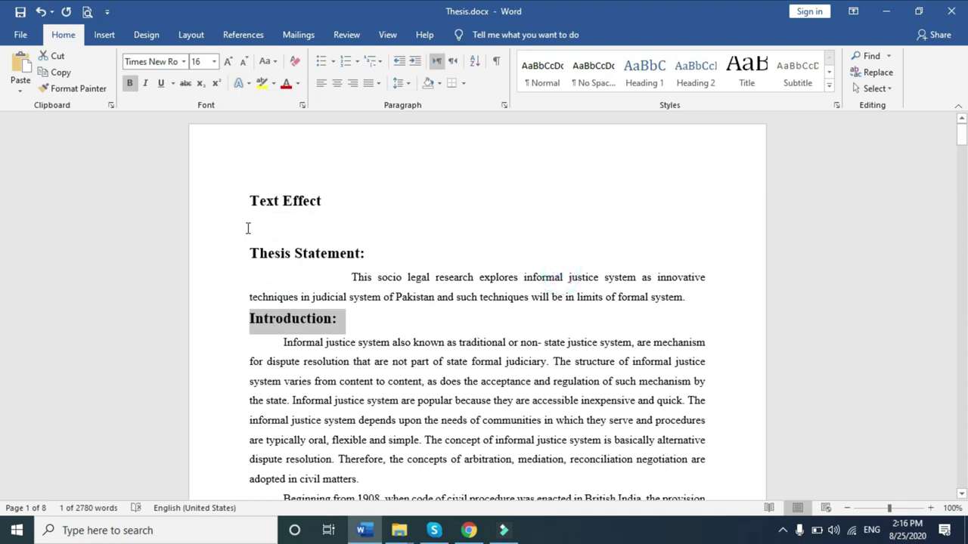
left_click(352, 83)
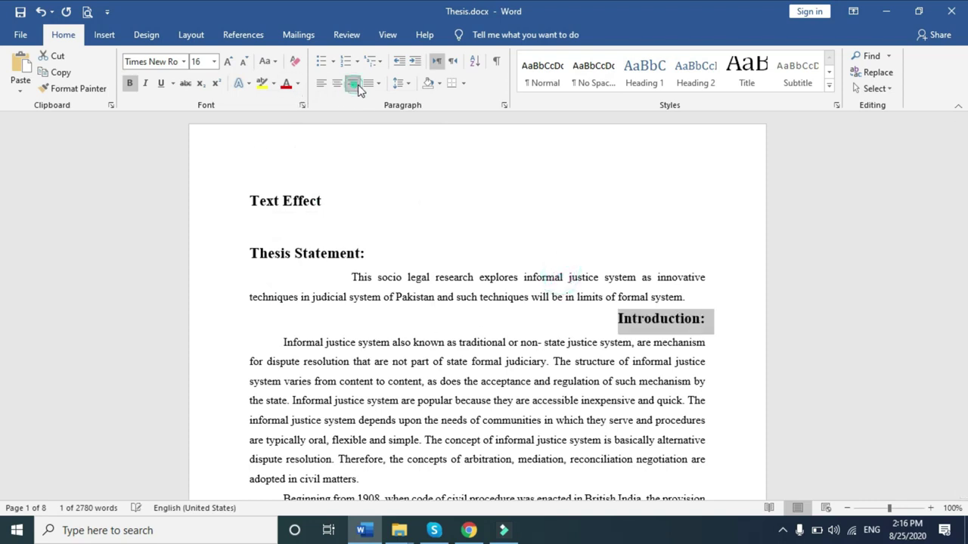
Zoom the document to 150% and preview styles in the Text Effects gallery
left_click(249, 85)
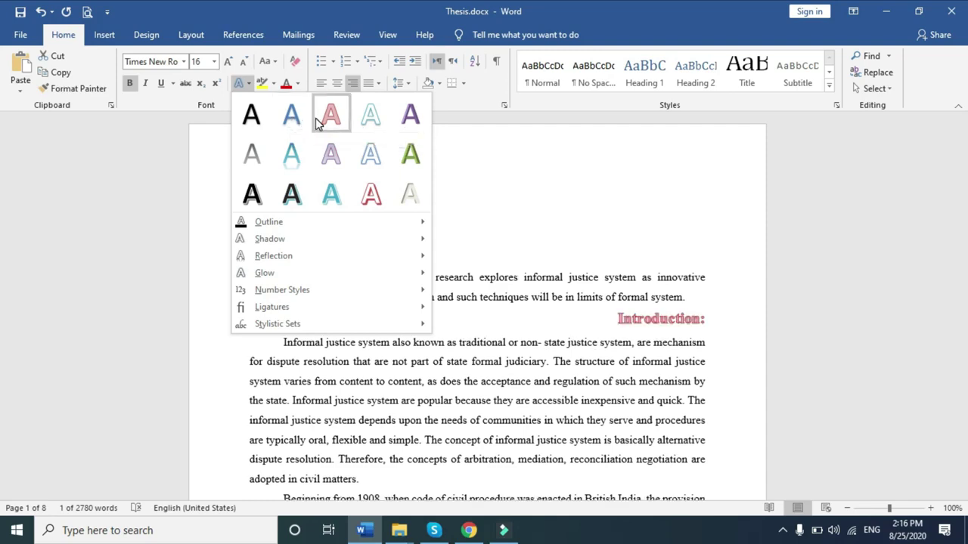
left_click(934, 503)
left_click(934, 504)
left_click(934, 504)
left_click(934, 504)
left_click(935, 503)
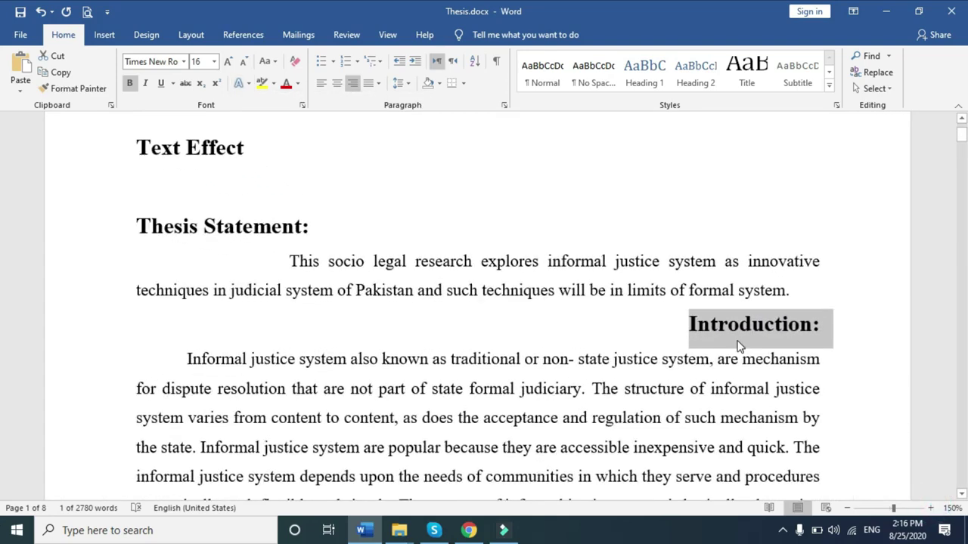
left_click(243, 83)
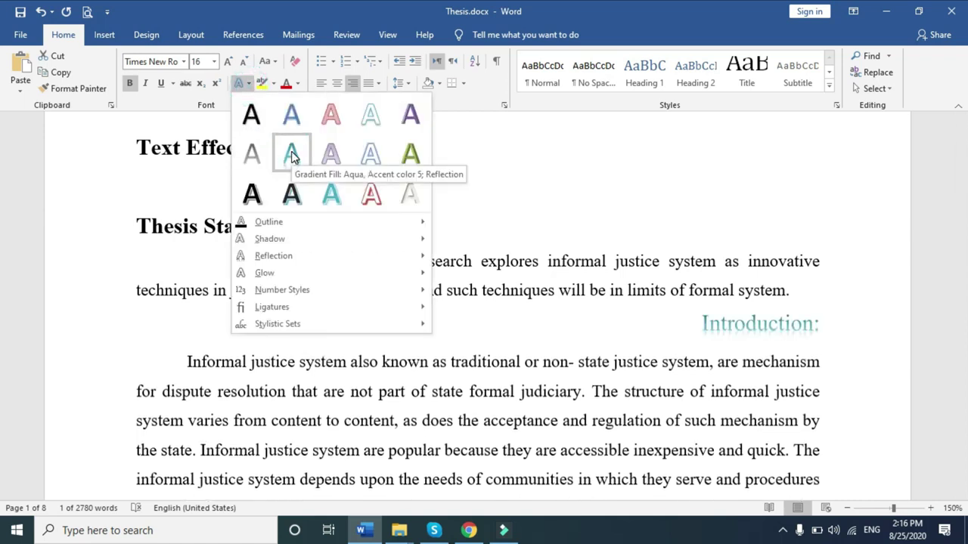
left_click(466, 261)
left_click(244, 84)
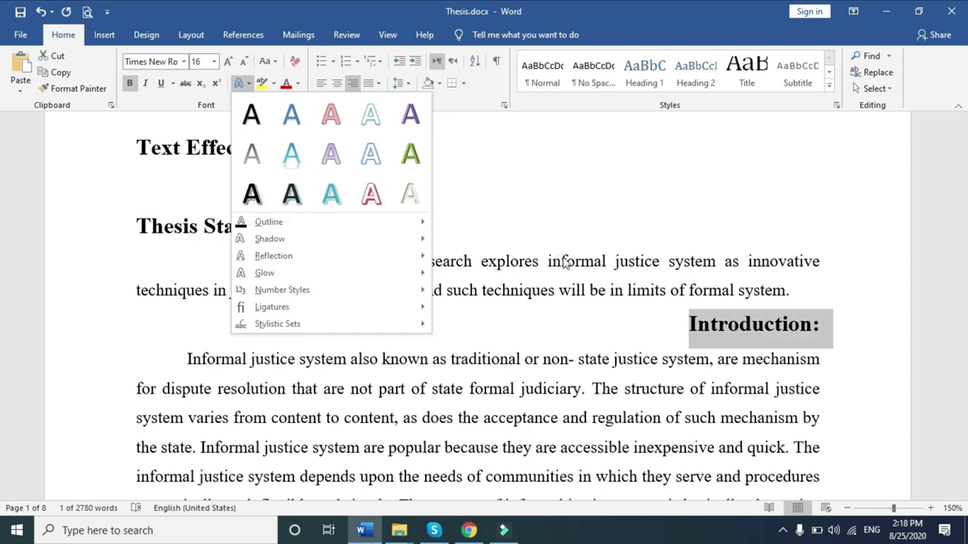
Select the 'Introduction:' heading and increase its font size to 36 pt
left_click(839, 327)
left_click(832, 328)
triple_click(826, 327)
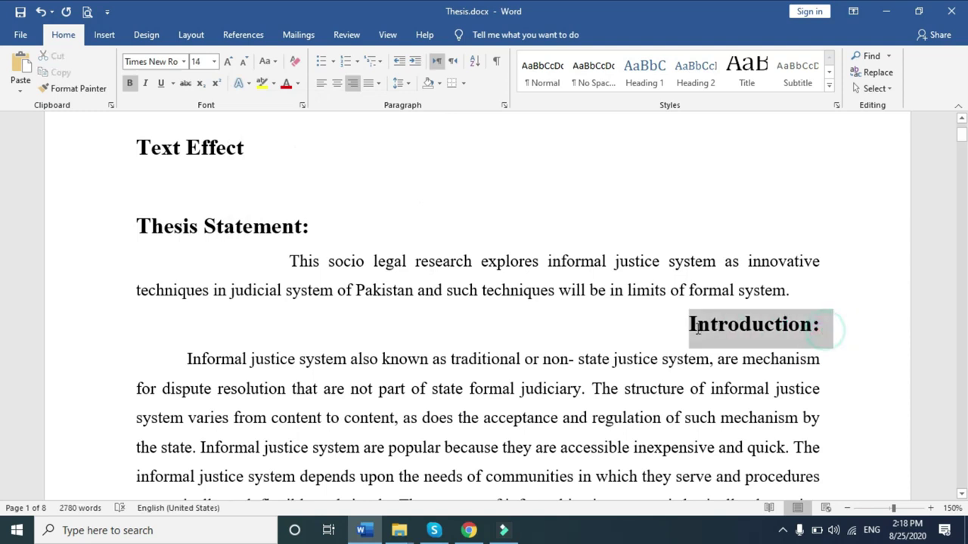
left_click(227, 62)
left_click(227, 62)
left_click(227, 62)
left_click(227, 62)
left_click(227, 62)
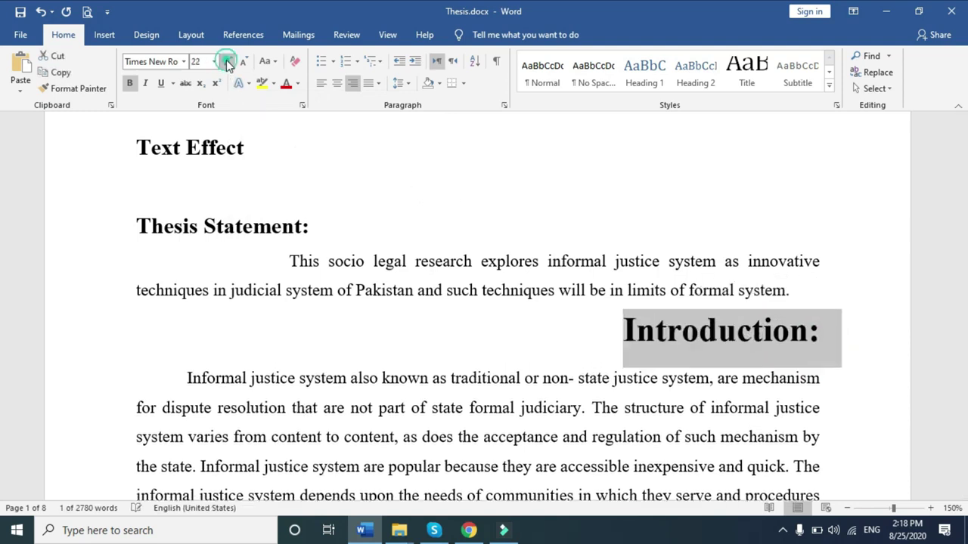
left_click(227, 62)
left_click(227, 62)
left_click(227, 62)
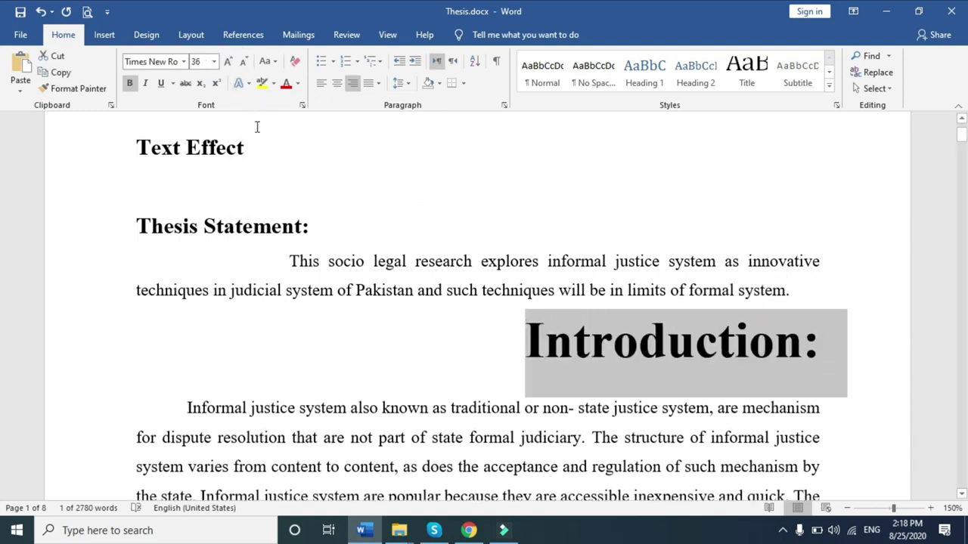
Apply the dark text style with teal shadow to the heading, then reselect it
left_click(248, 83)
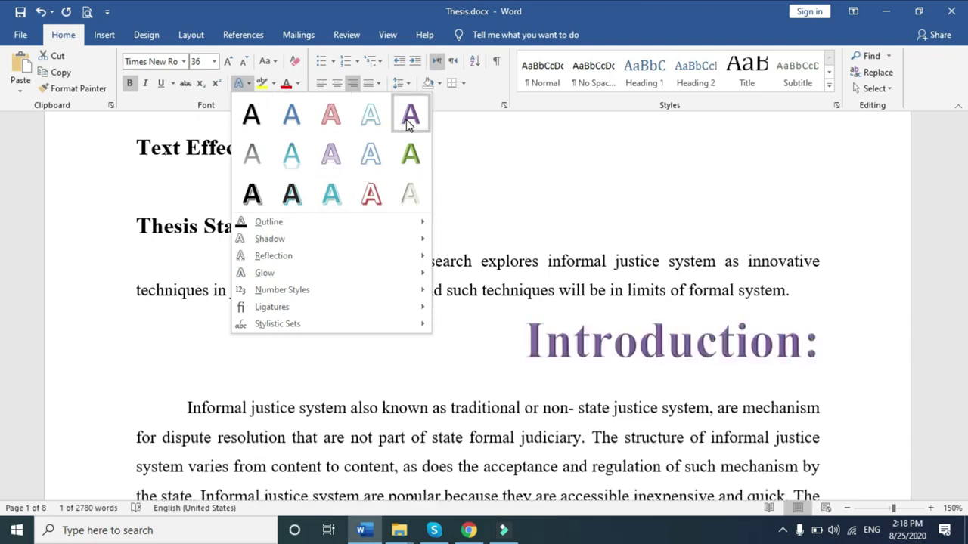
left_click(288, 200)
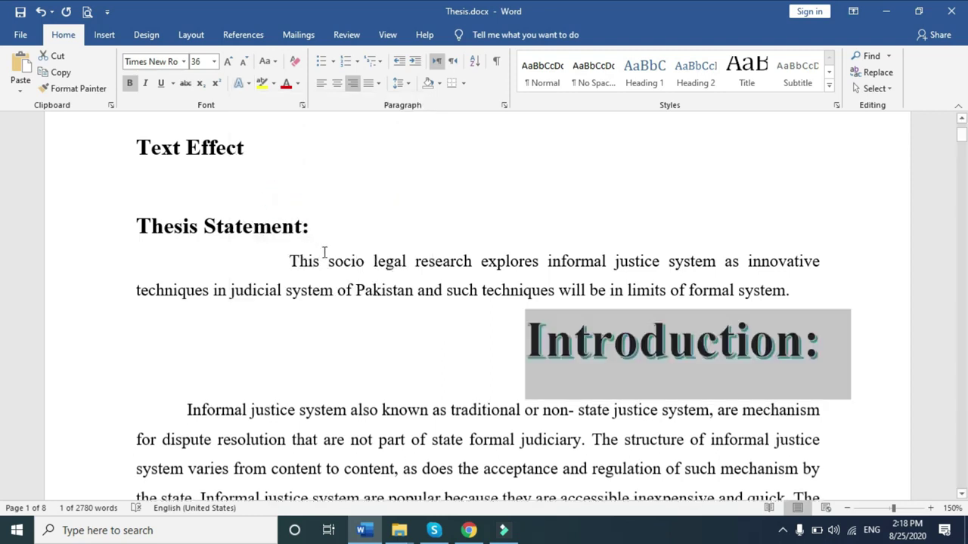
left_click(569, 337)
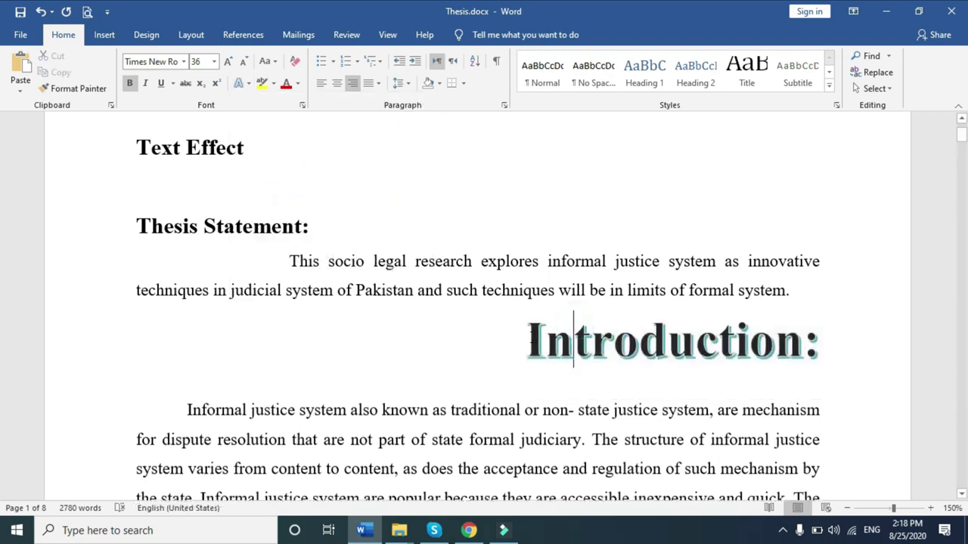
left_click_drag(526, 333, 832, 347)
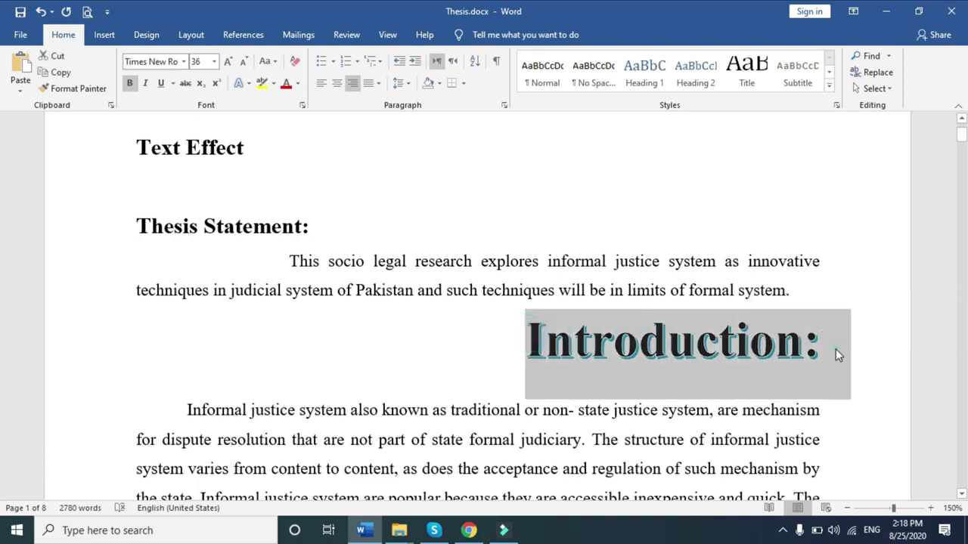
left_click(824, 348)
triple_click(821, 347)
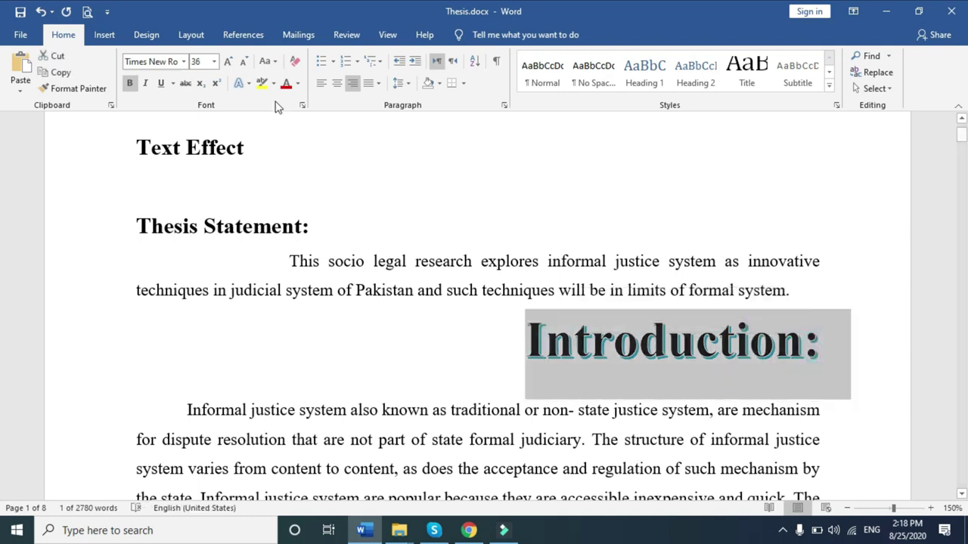
Bring up the Shadow styles under Text Effects for the heading, then deselect it
left_click(249, 82)
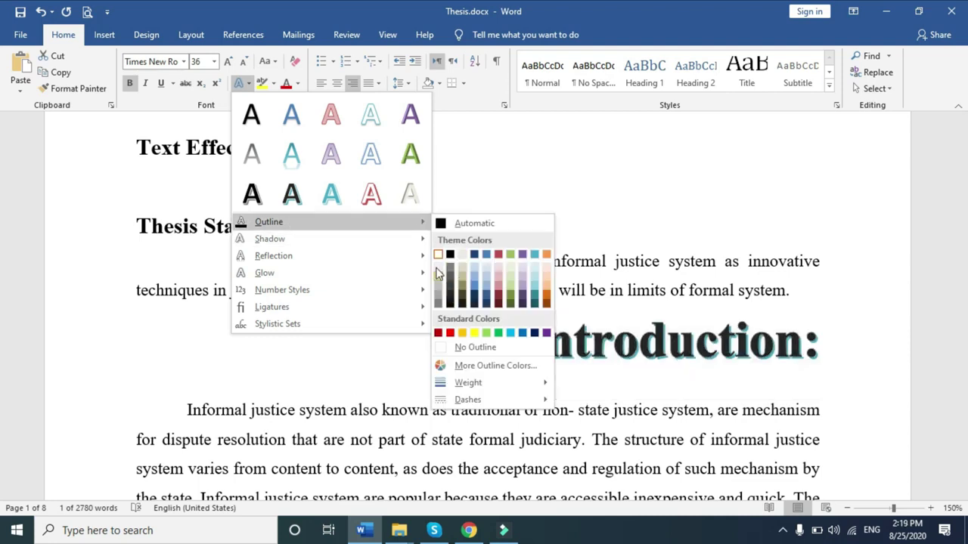
mouse_move(270, 239)
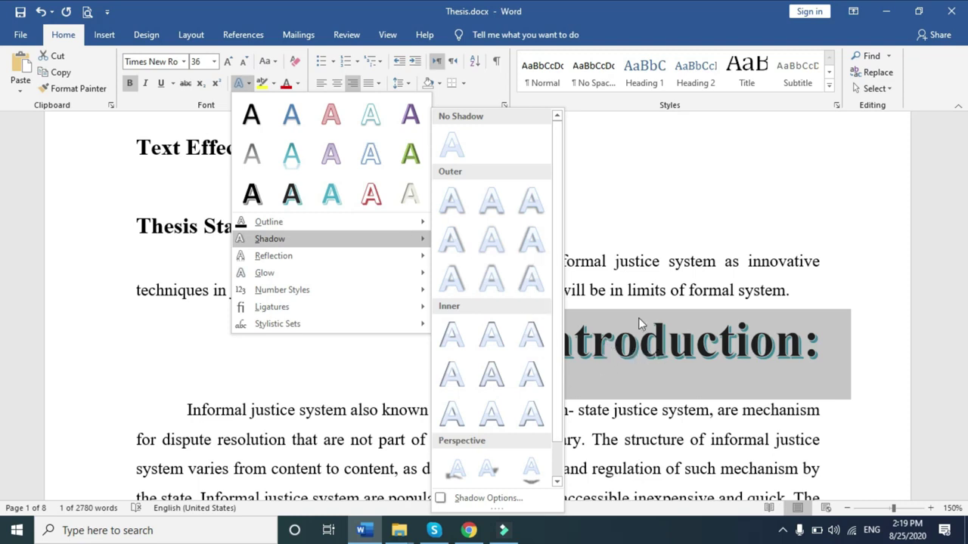
left_click(675, 249)
left_click(608, 345)
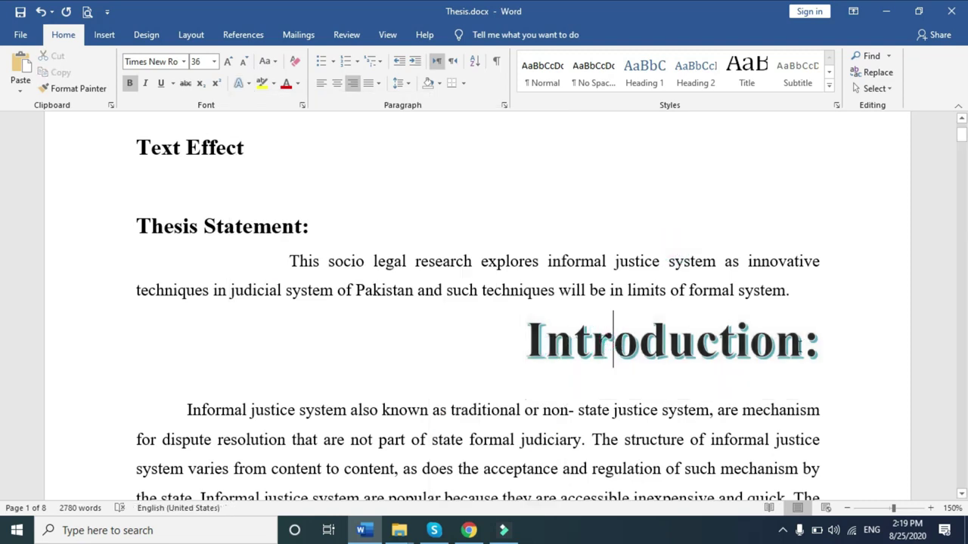
Try a yellow outline, then a theme-colour outline, on the 'Introduction:' heading
triple_click(834, 339)
left_click(249, 84)
mouse_move(269, 221)
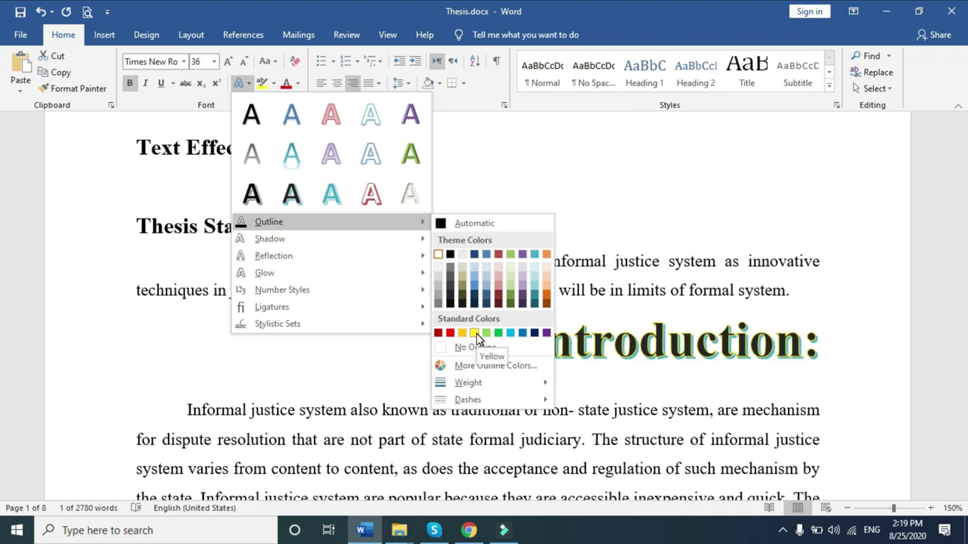
left_click(476, 333)
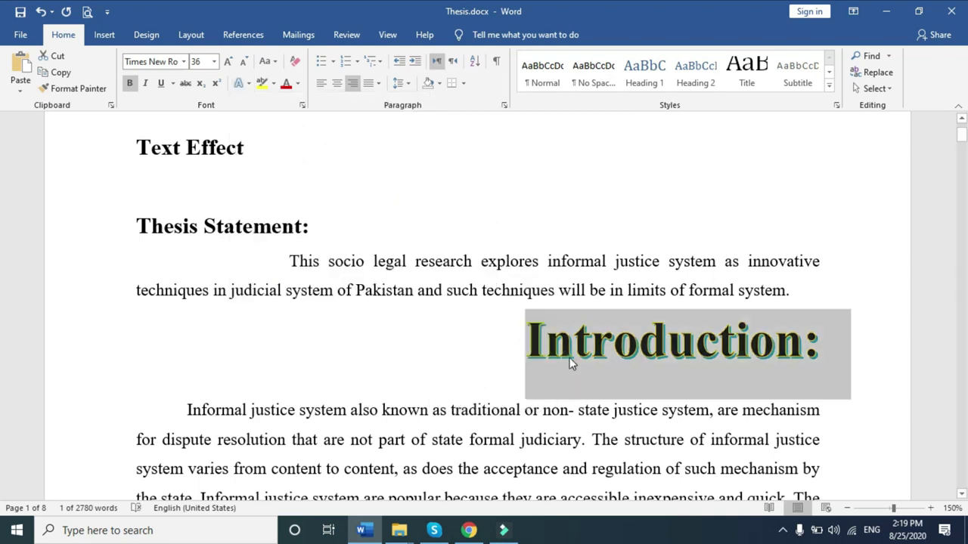
left_click(573, 355)
triple_click(827, 354)
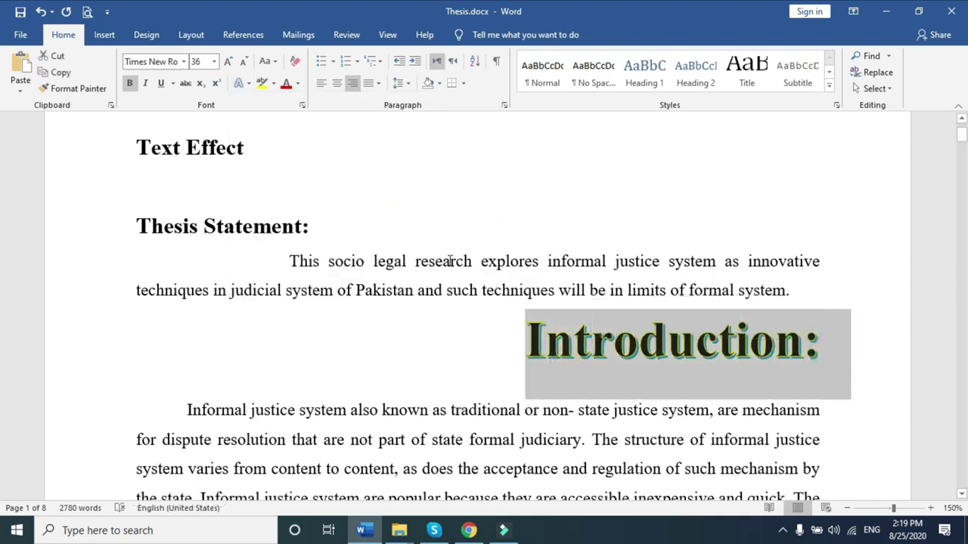
left_click(248, 83)
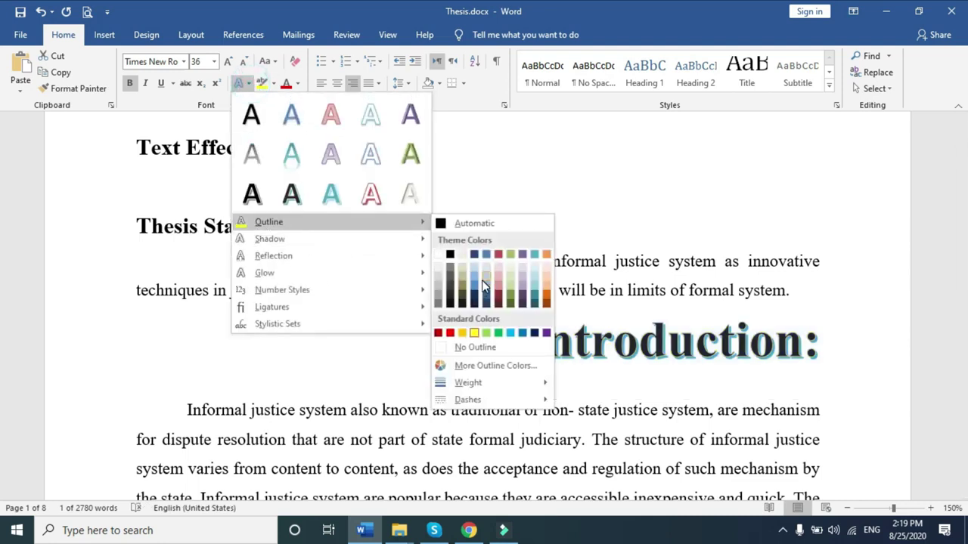
left_click(548, 288)
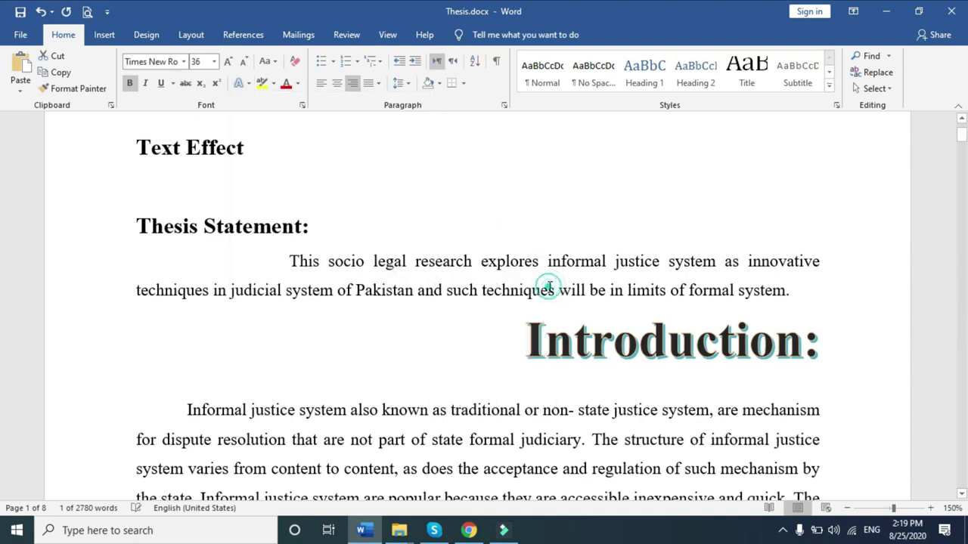
Remove the heading's outline with No Outline, then reselect the heading
left_click(249, 83)
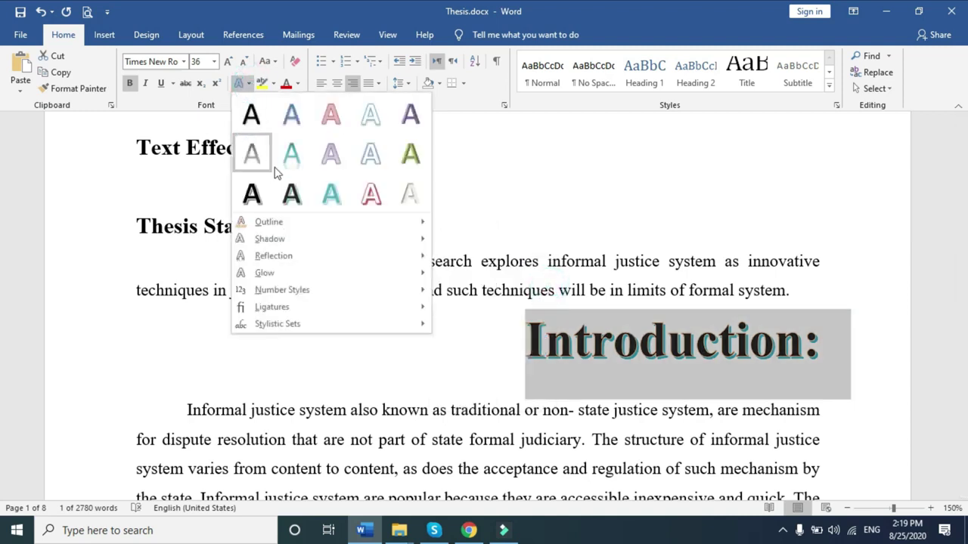
left_click(302, 223)
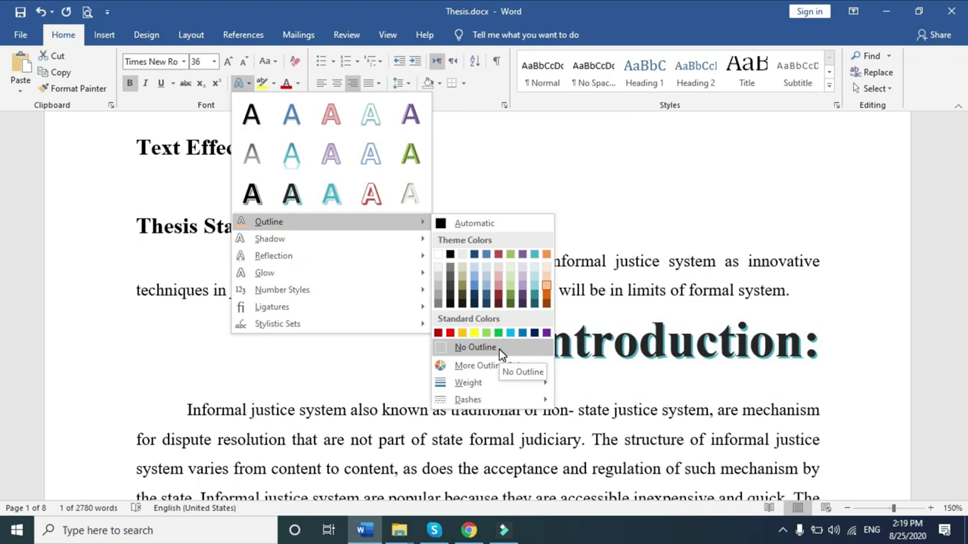
left_click(476, 347)
left_click(668, 342)
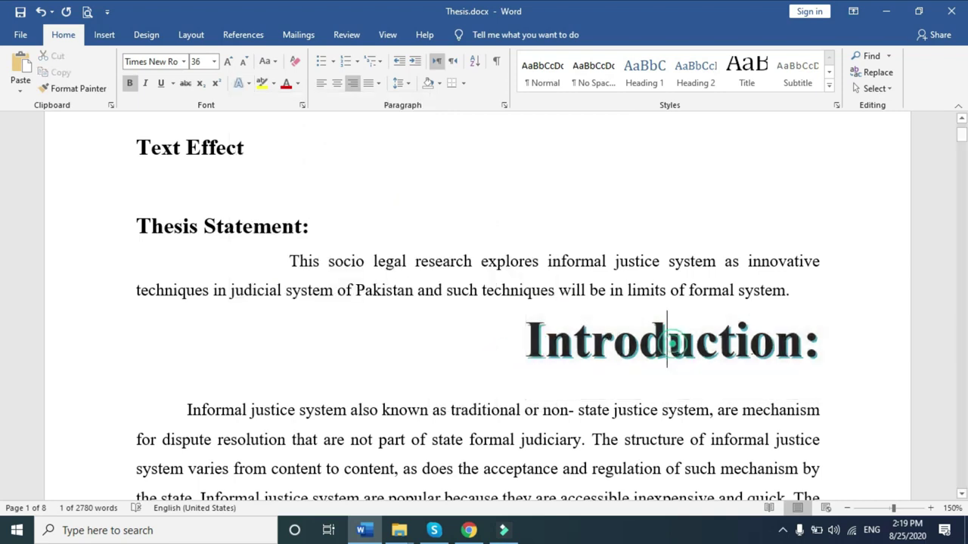
left_click_drag(833, 344, 526, 345)
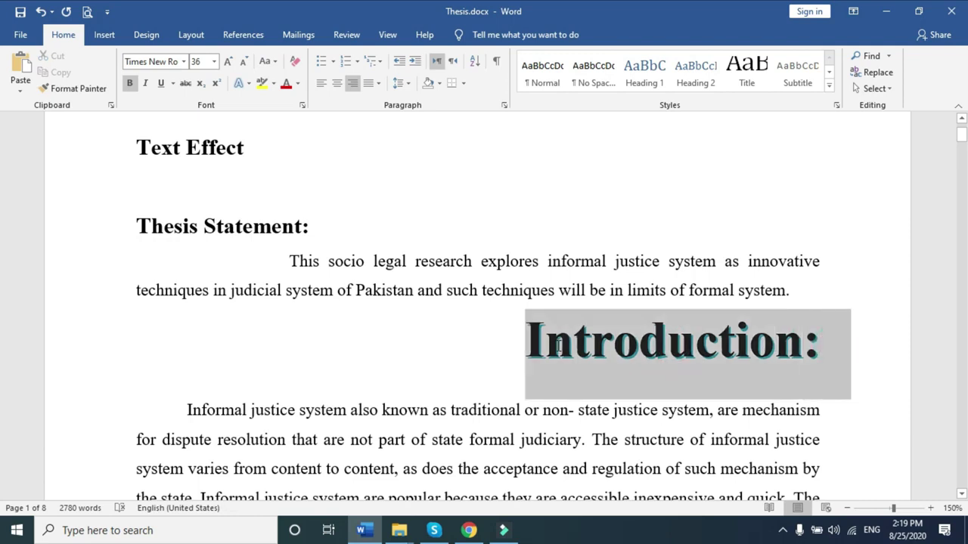
left_click(248, 82)
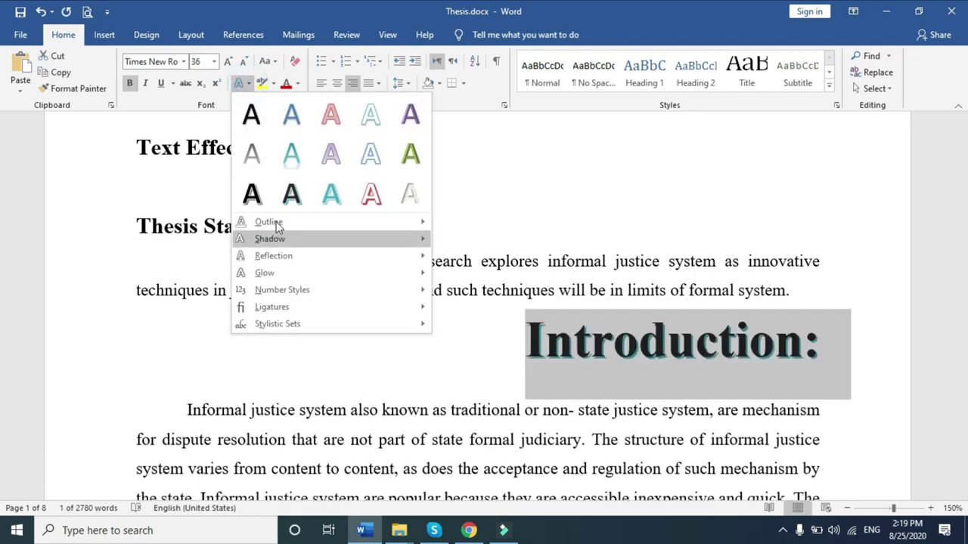
mouse_move(268, 222)
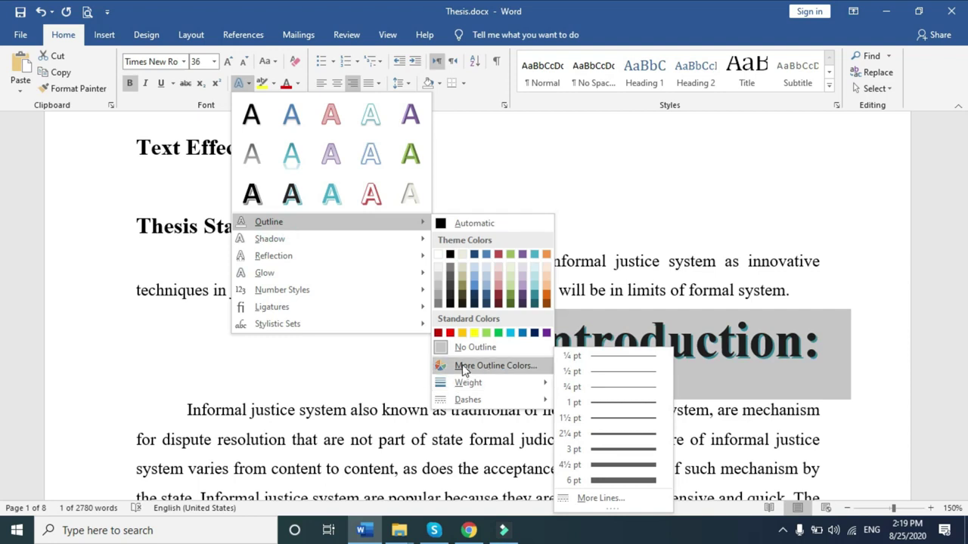
Choose violet from the Standard hexagon in More Outline Colors for the heading outline
left_click(463, 366)
left_click_drag(463, 130, 271, 133)
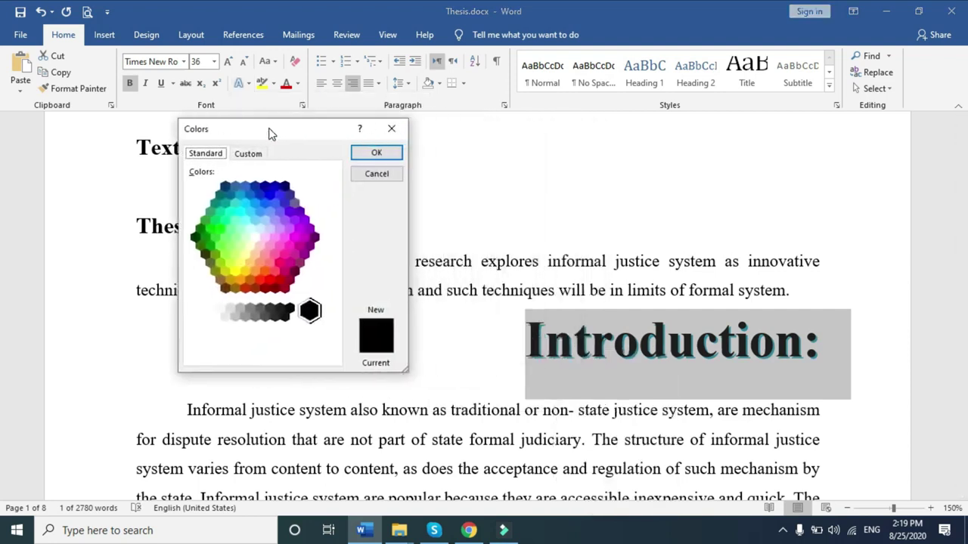
left_click(234, 154)
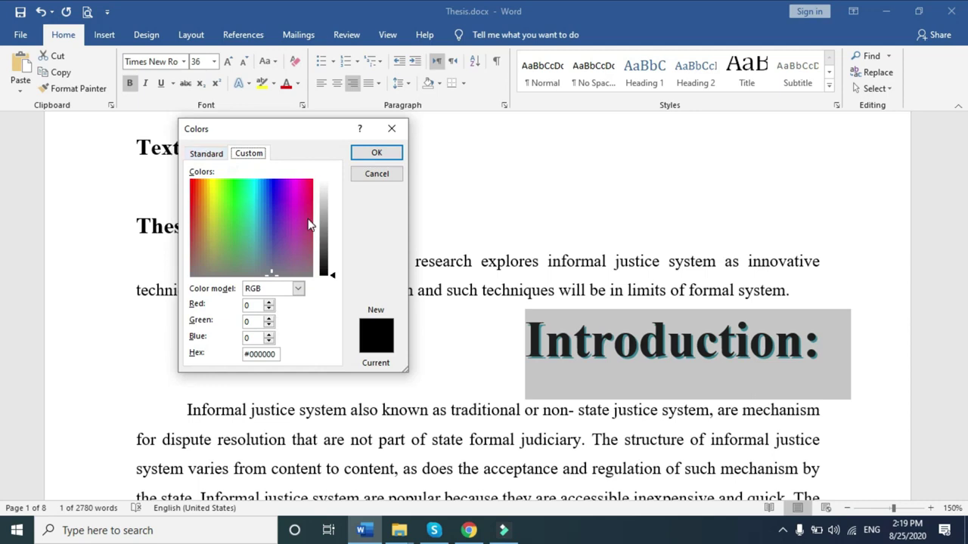
double_click(276, 354)
left_click(280, 355)
left_click(278, 357)
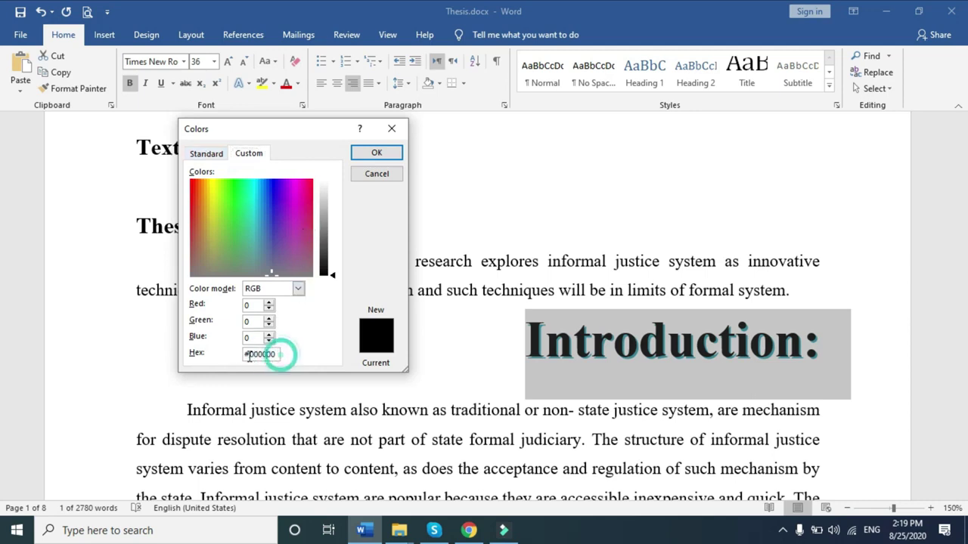
left_click_drag(255, 355, 281, 360)
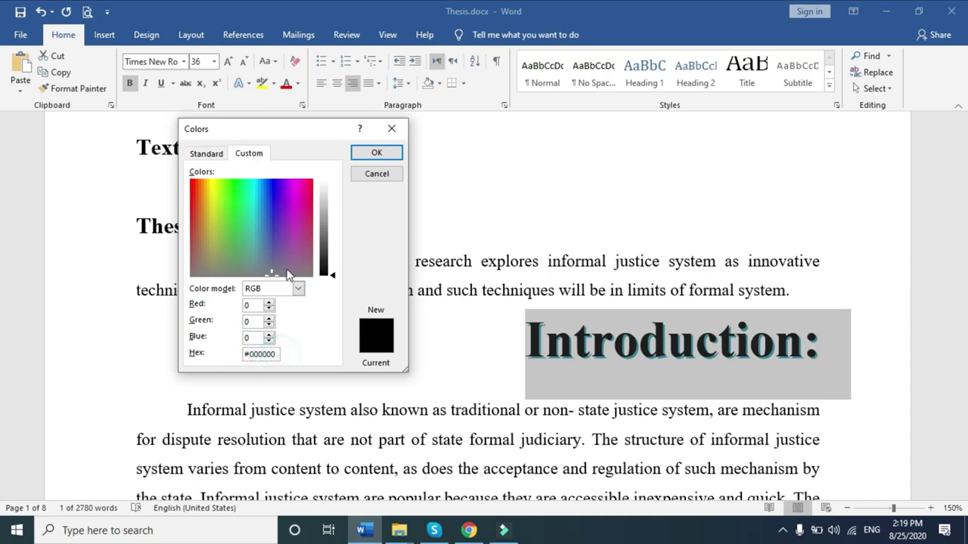
left_click(202, 155)
left_click(251, 222)
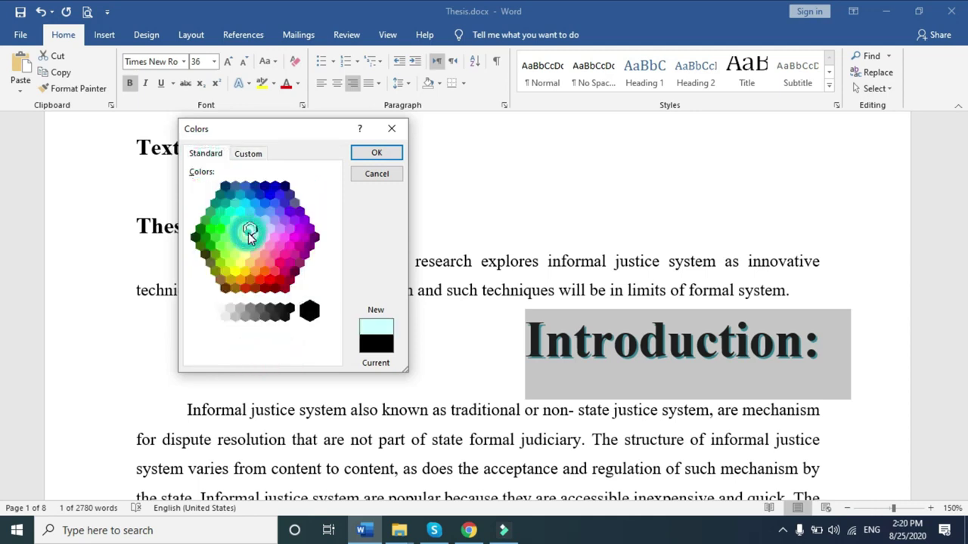
left_click(293, 239)
left_click(290, 212)
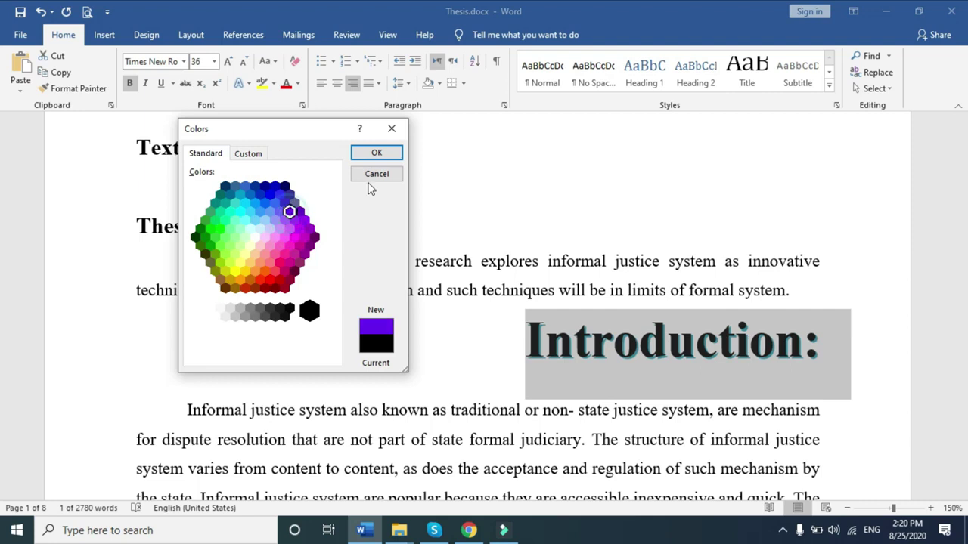
left_click(373, 154)
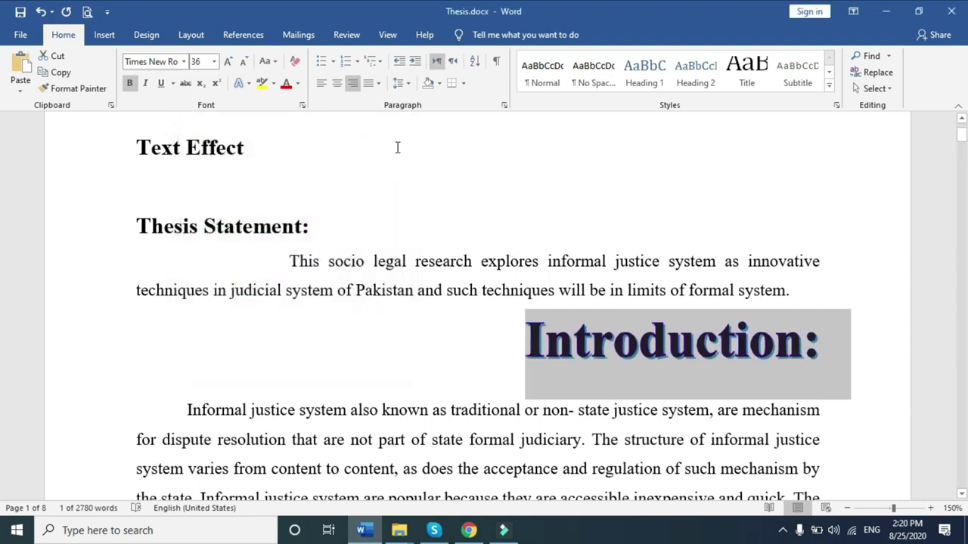
Select the heading and open Outline > Weight > More Lines for its Text Outline settings
left_click(748, 388)
triple_click(824, 333)
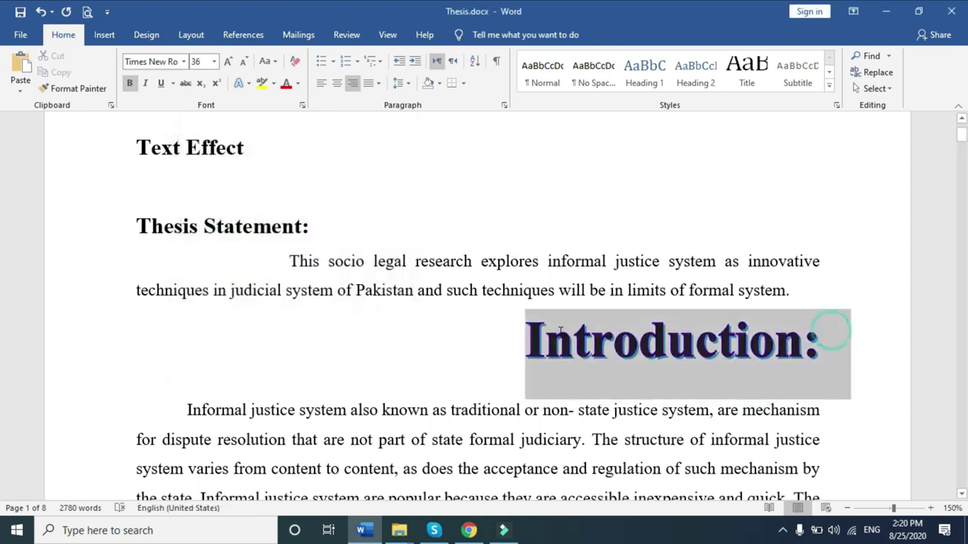
left_click(248, 83)
left_click(272, 222)
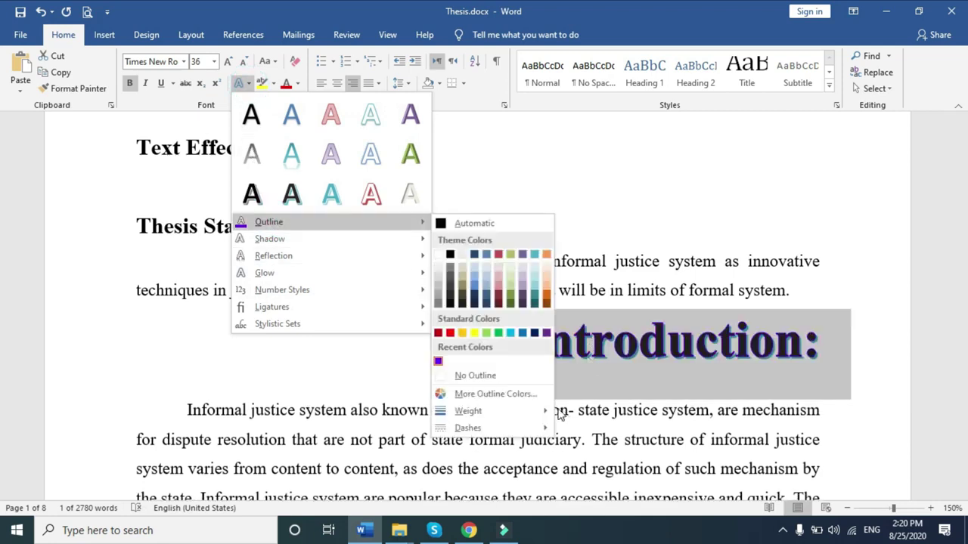
mouse_move(468, 411)
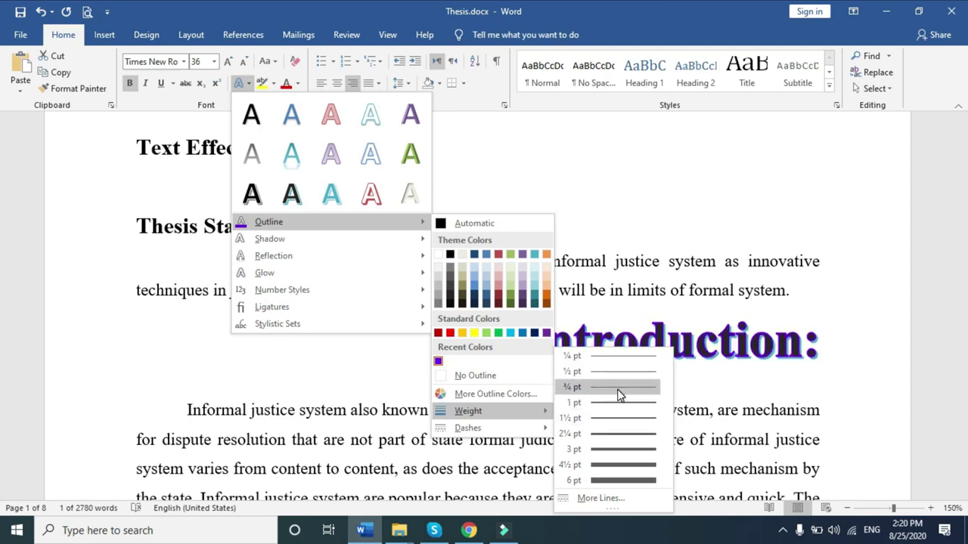
left_click(597, 498)
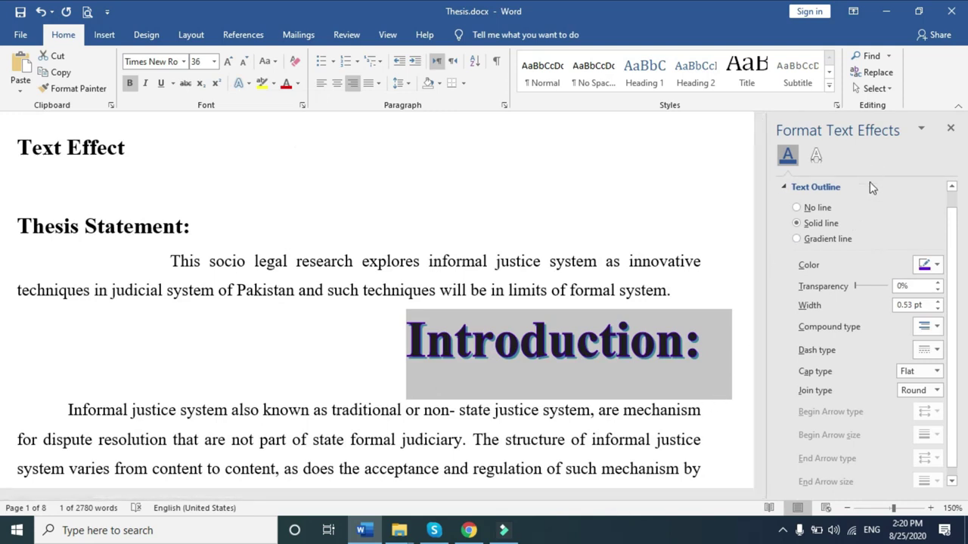
scroll(873, 241, "down", 1)
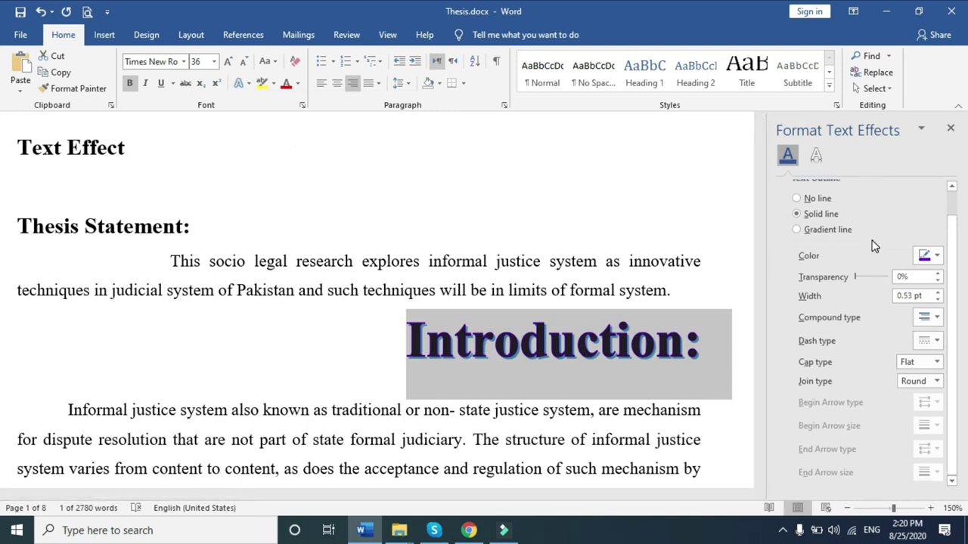
scroll(873, 248, "up", 3)
left_click(920, 129)
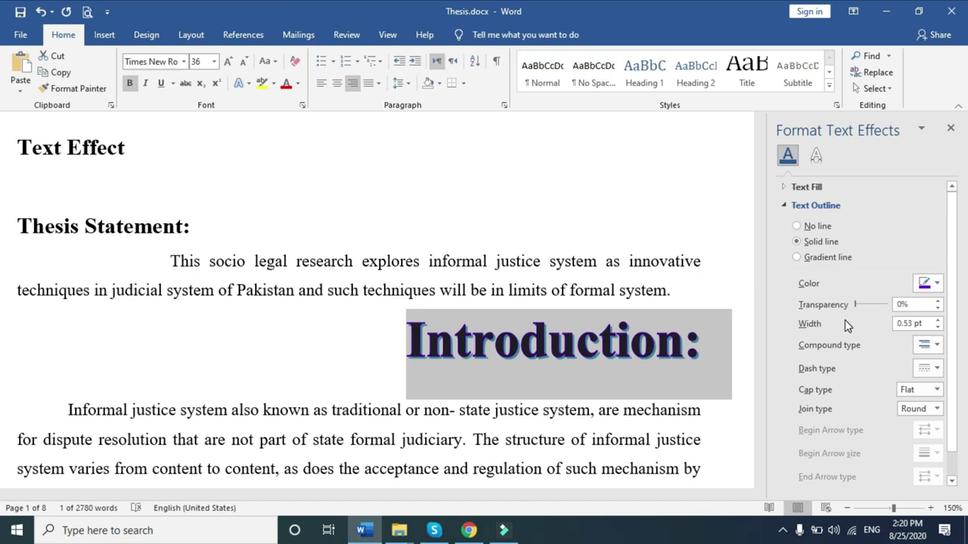
scroll(894, 353, "down", 3)
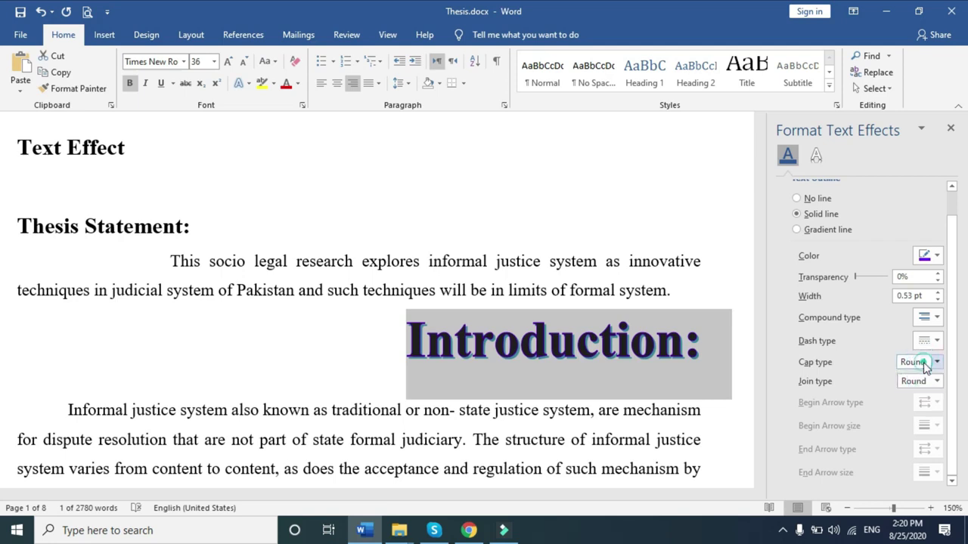
Set the text outline's compound type and dash pattern, and raise its transparency
left_click(936, 317)
left_click(930, 362)
left_click(933, 341)
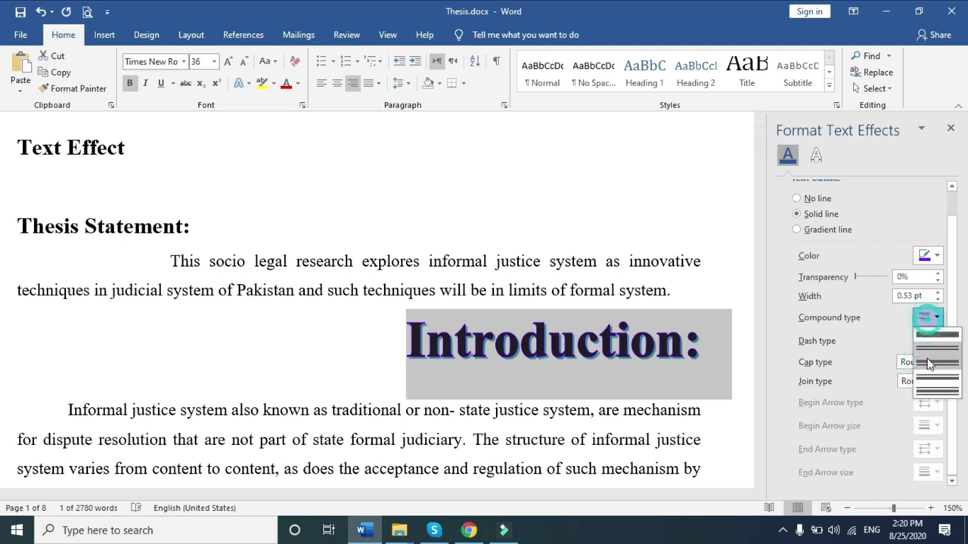
left_click(932, 388)
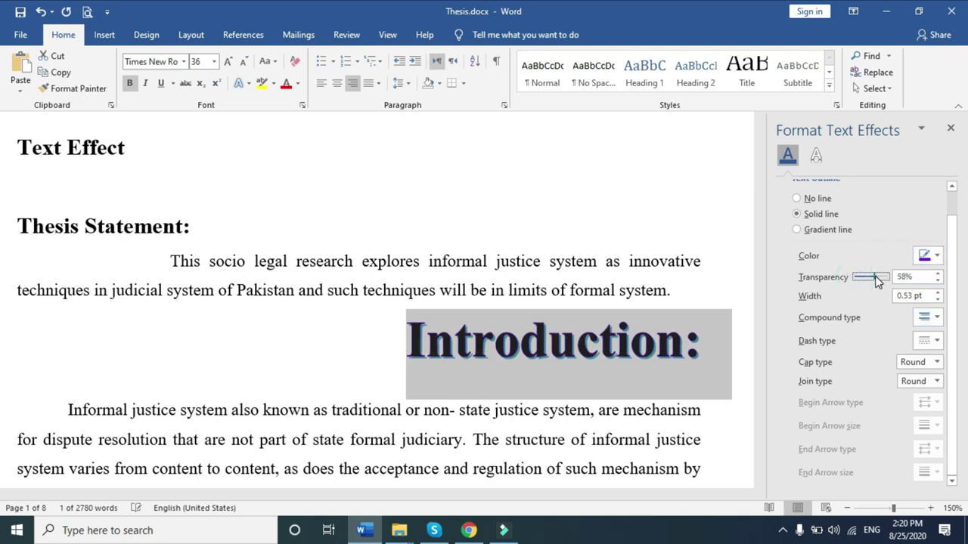
mouse_move(855, 278)
left_mouse_down()
mouse_move(908, 279)
mouse_move(817, 282)
left_mouse_up()
left_click_drag(889, 281, 852, 280)
Reselect the Introduction: heading and make its outline yellow at about 59% transparency
left_click(622, 354)
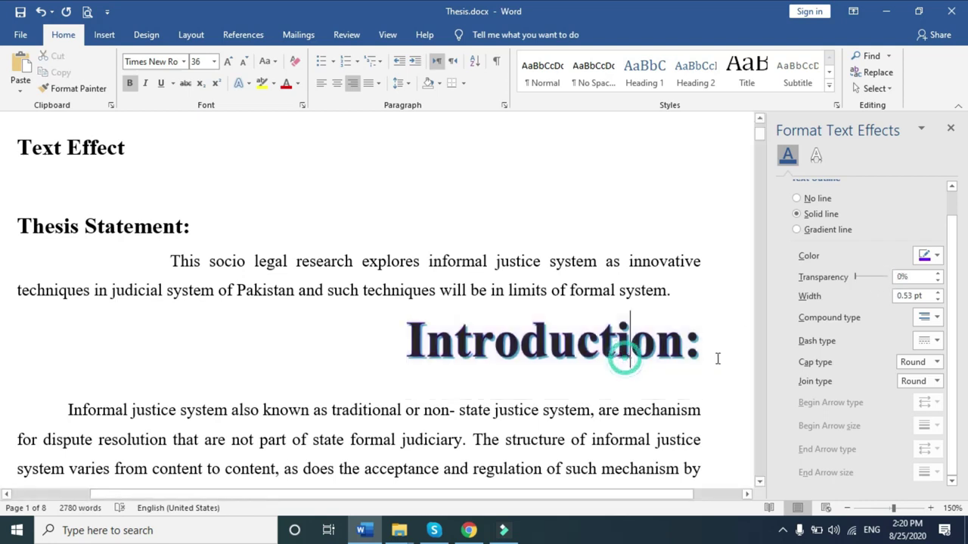
triple_click(717, 357)
left_click(935, 256)
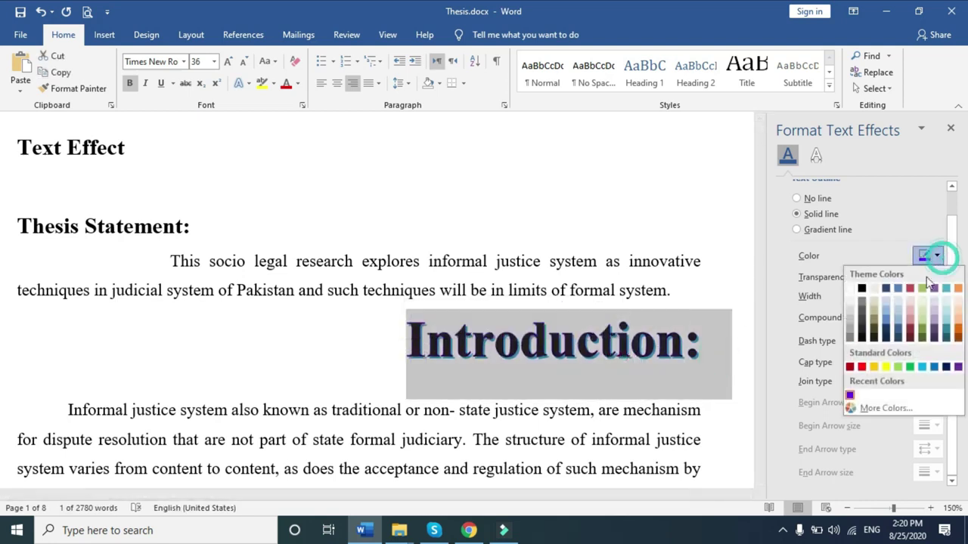
left_click(885, 367)
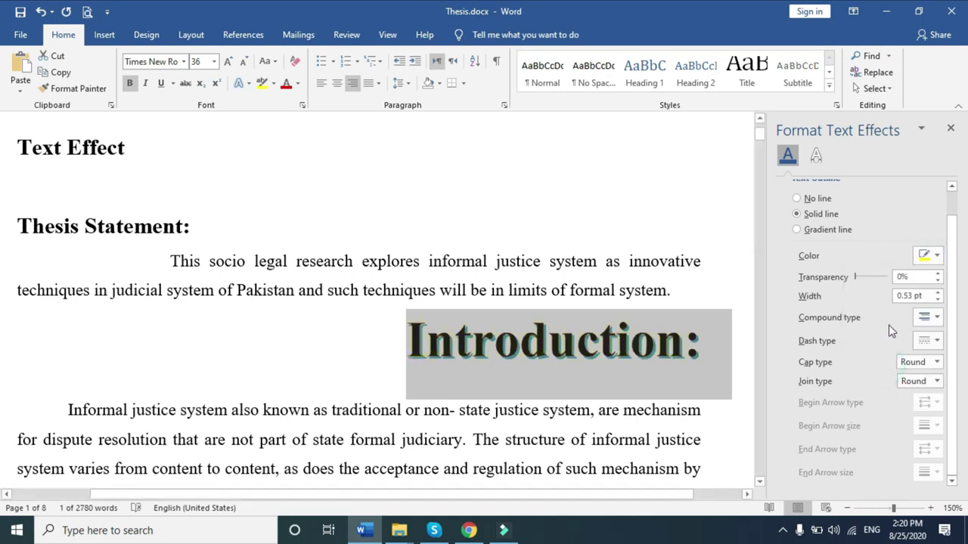
mouse_move(855, 277)
left_mouse_down()
mouse_move(894, 278)
mouse_move(851, 280)
mouse_move(892, 281)
mouse_move(857, 278)
mouse_move(875, 281)
left_mouse_up()
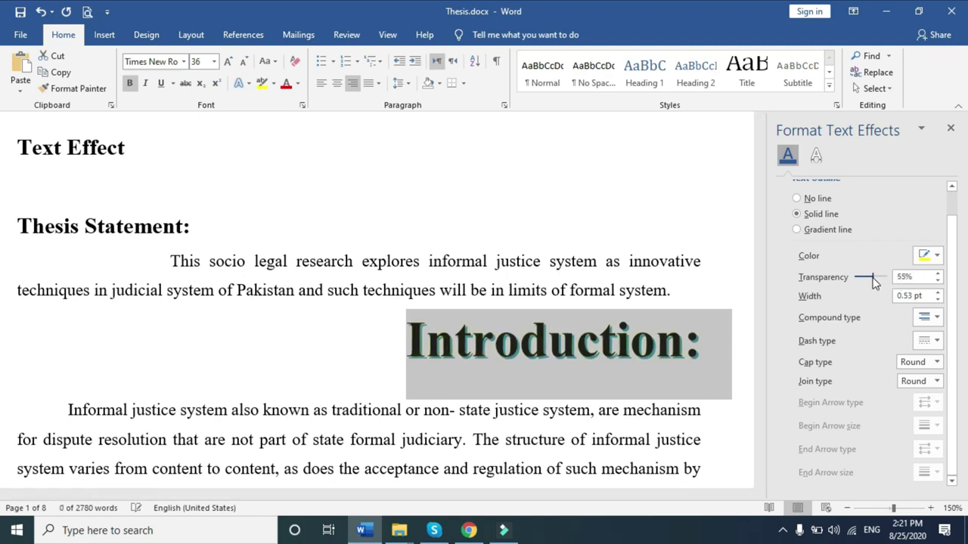
Give the heading a yellow shadow with 45° angle and 3 pt distance
left_click(248, 83)
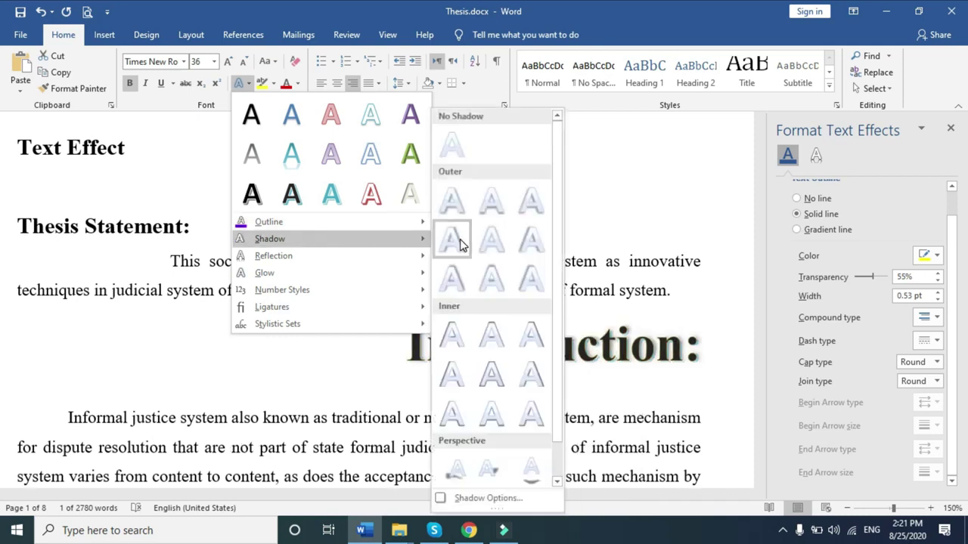
mouse_move(269, 239)
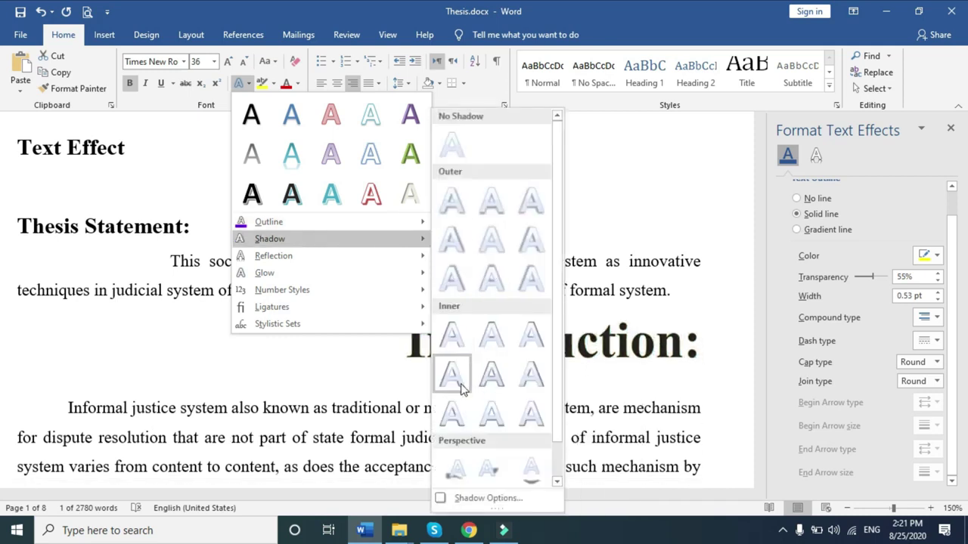
left_click(472, 498)
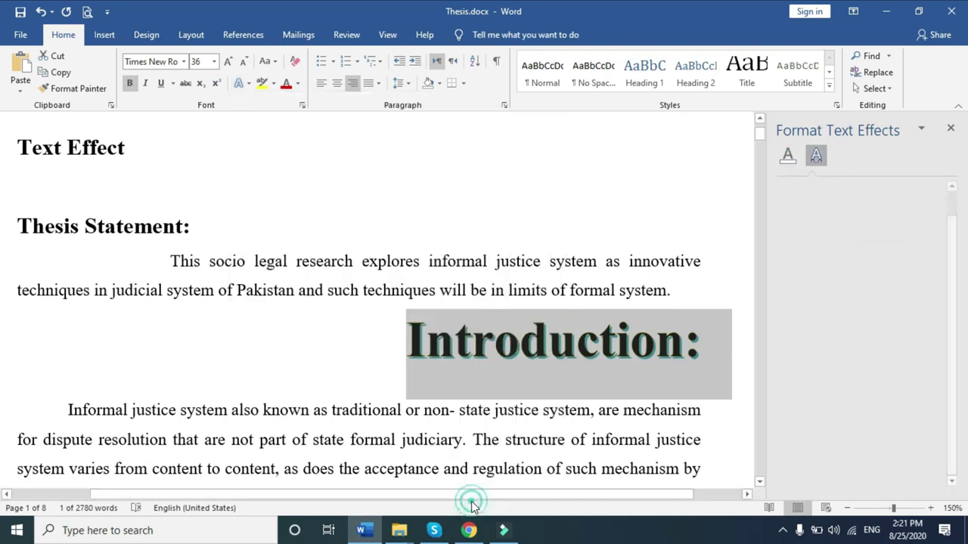
left_click(936, 229)
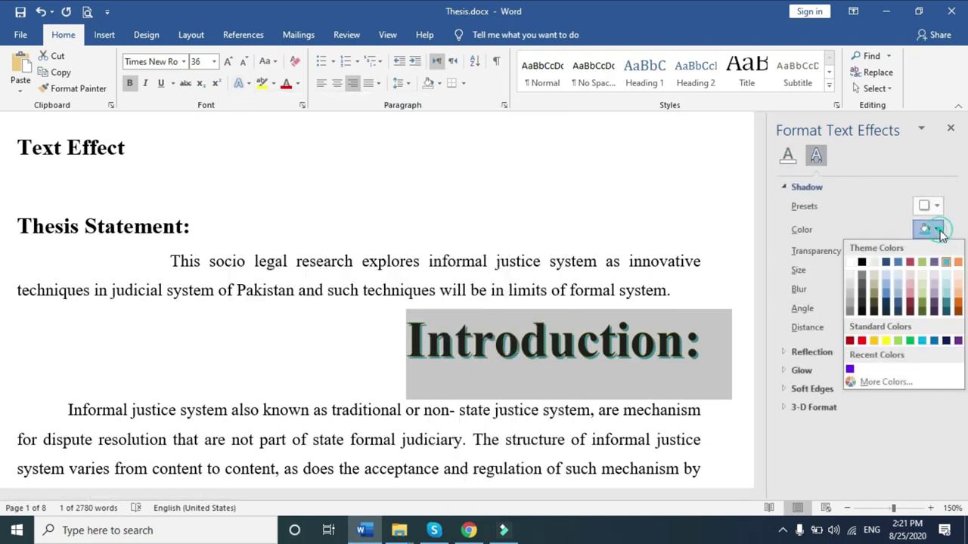
left_click(874, 341)
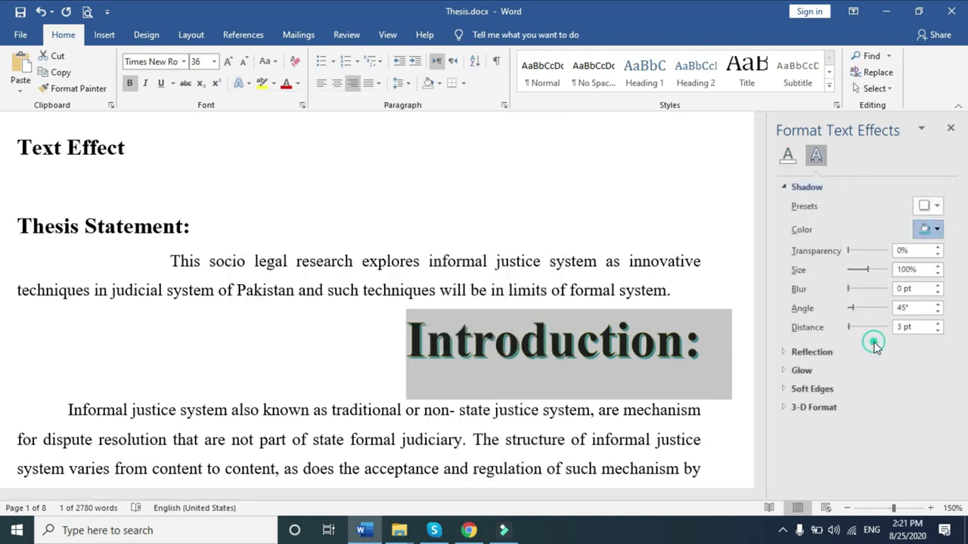
left_click(849, 253)
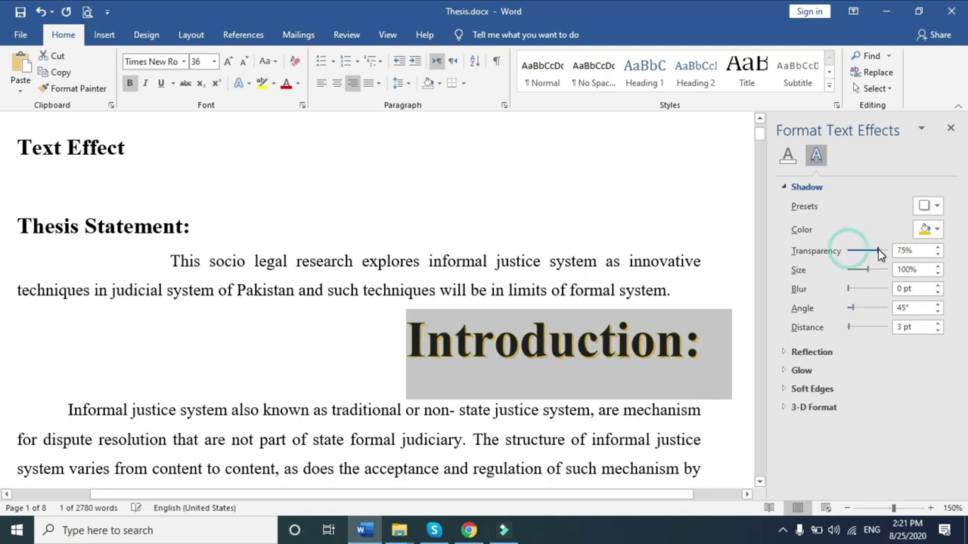
Apply an orange 8 pt glow variation to the heading, then reselect the whole heading
left_click(248, 81)
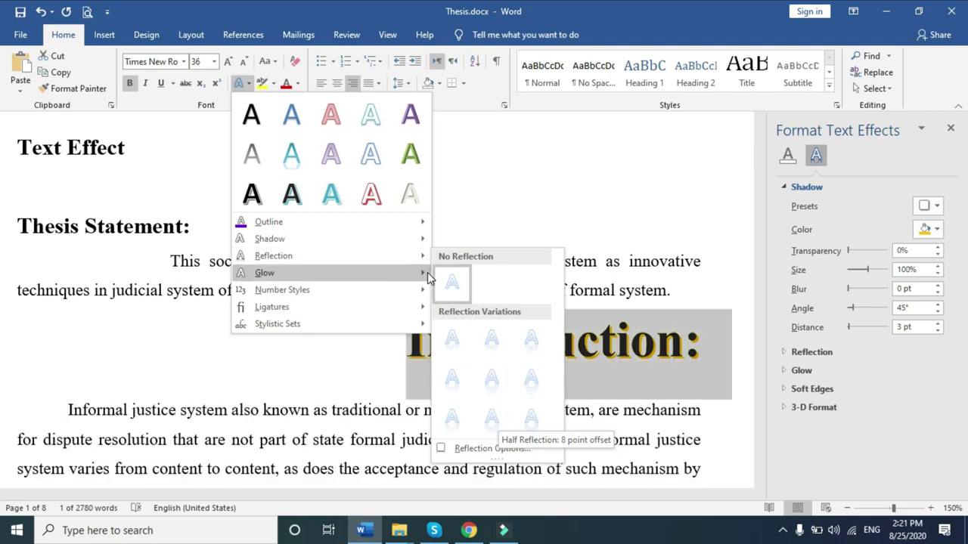
mouse_move(264, 273)
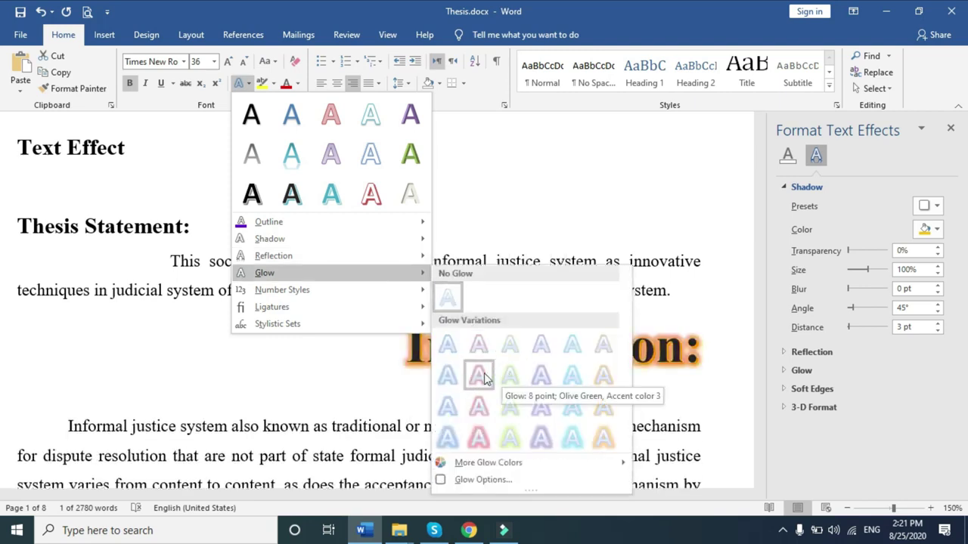
left_click(484, 376)
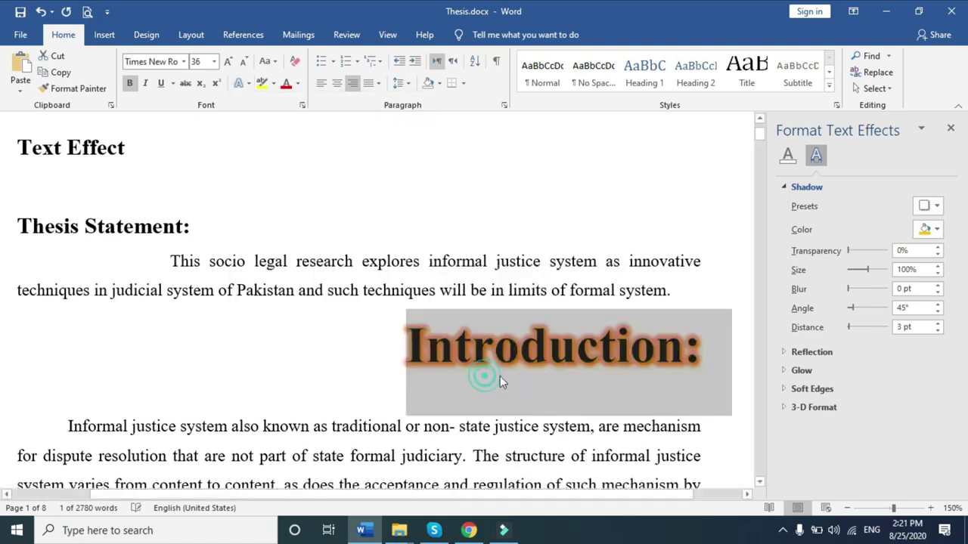
left_click(601, 361)
triple_click(720, 353)
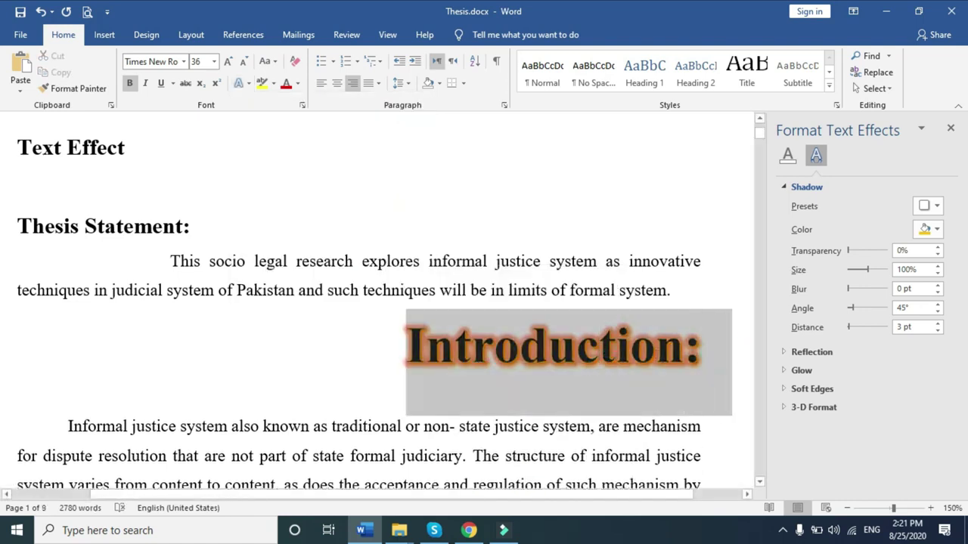
left_click(242, 83)
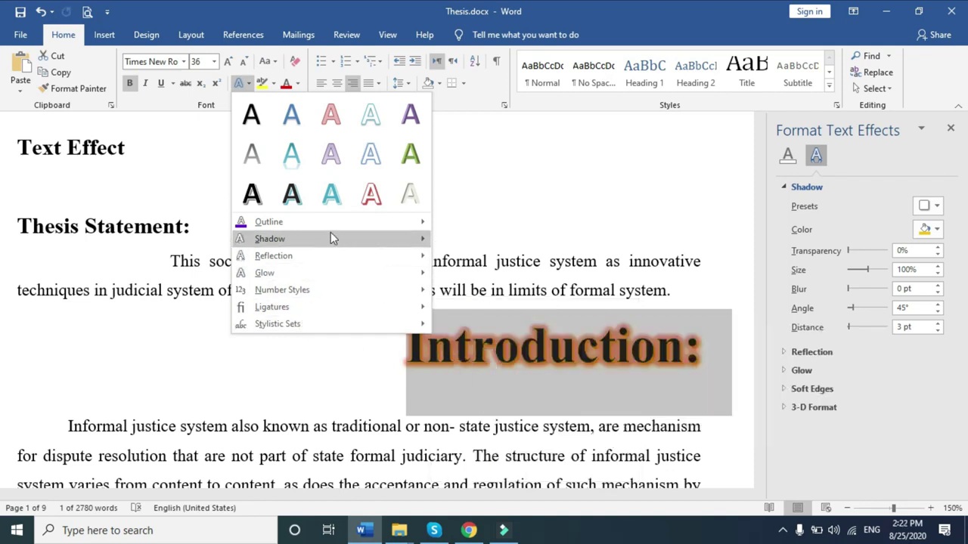
left_click(144, 357)
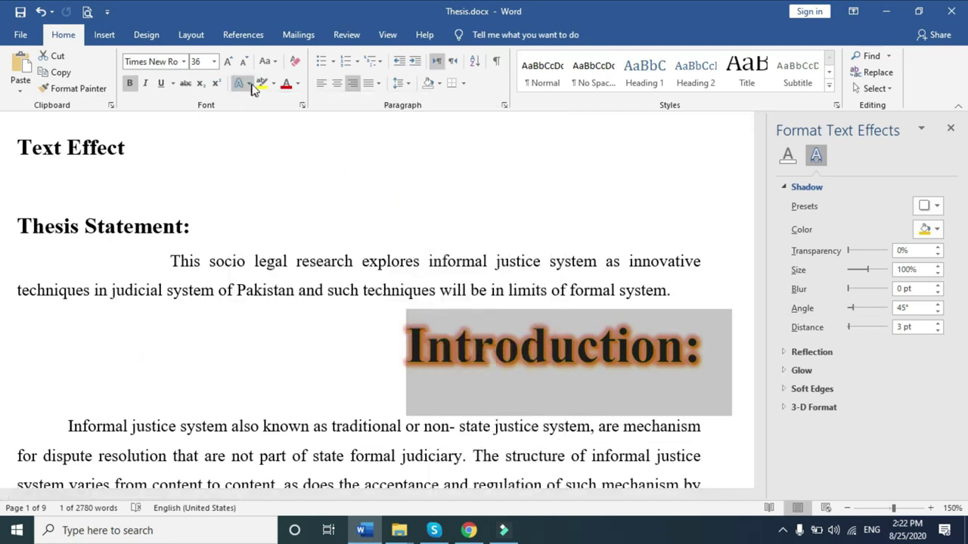
left_click(248, 84)
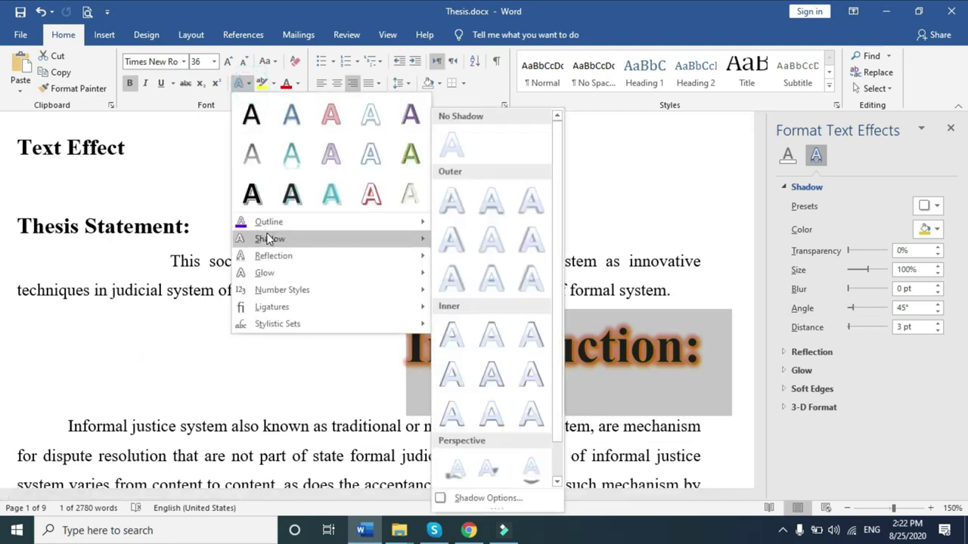
mouse_move(265, 273)
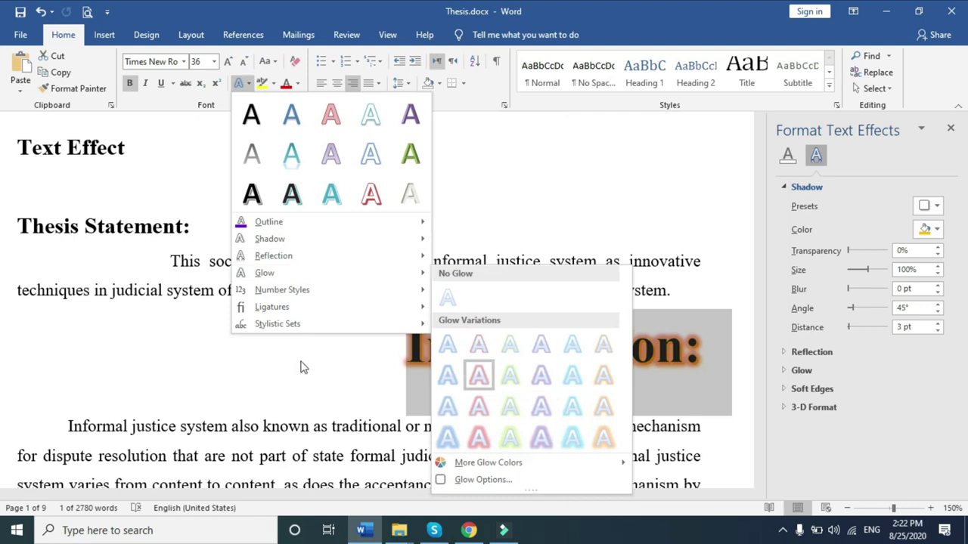
left_click(316, 408)
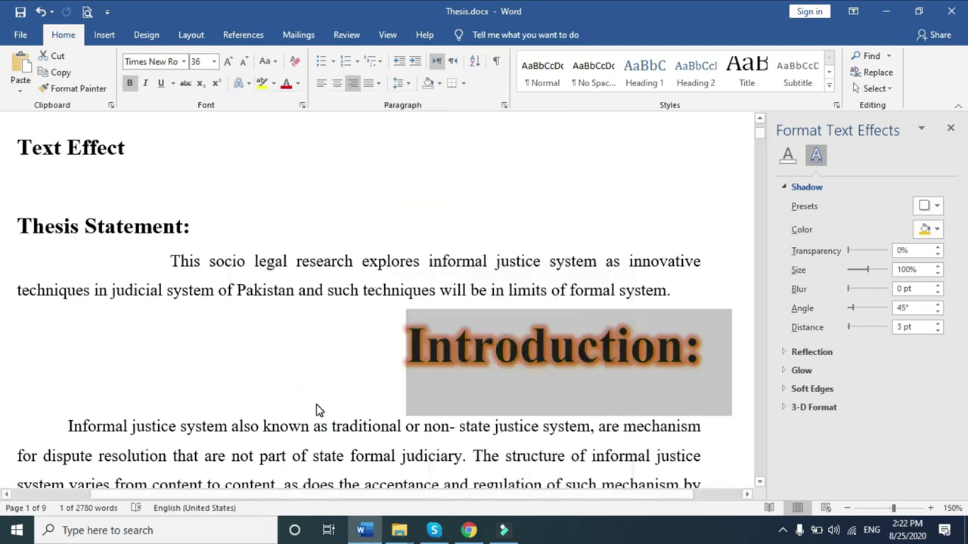